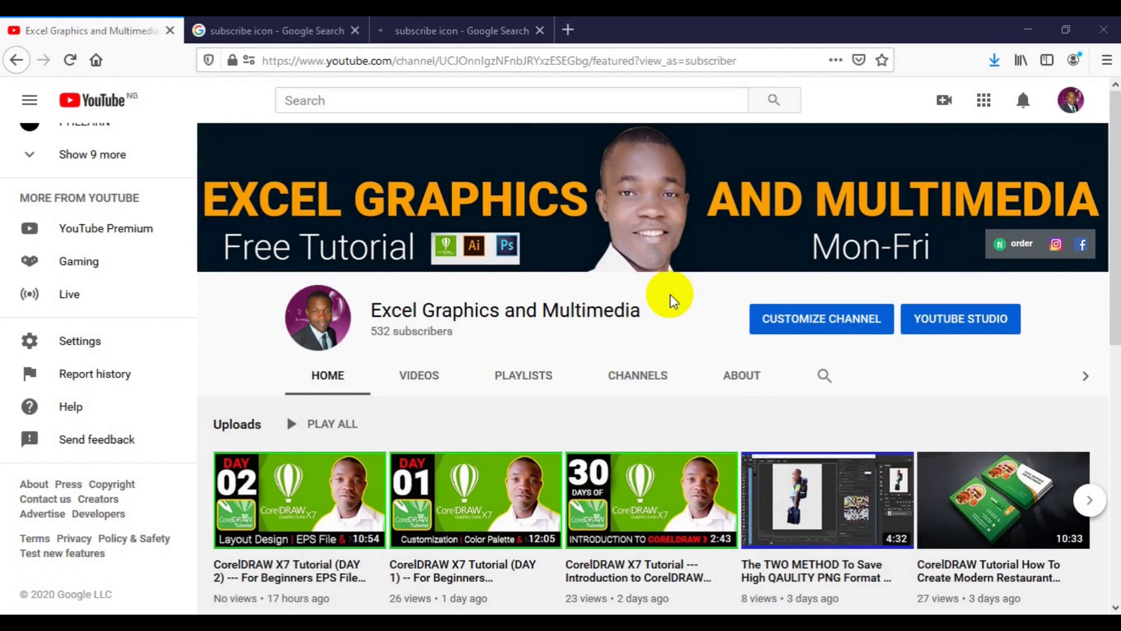
Step: Open the channel's Videos list and scroll down through the uploaded tutorials and back up
left_click(426, 240)
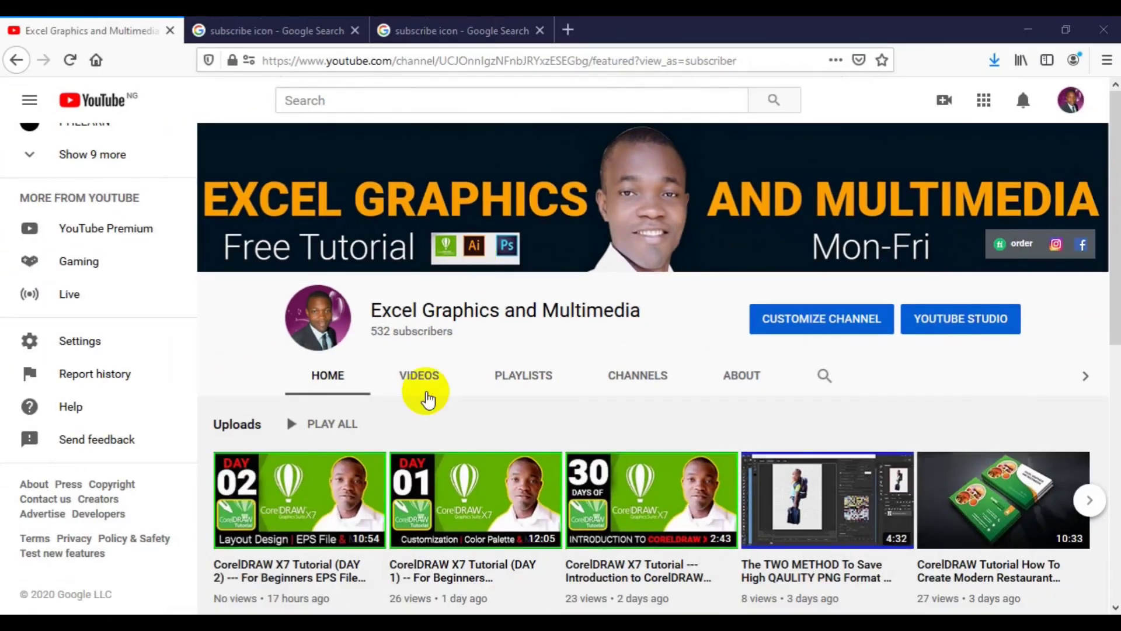
left_click(426, 383)
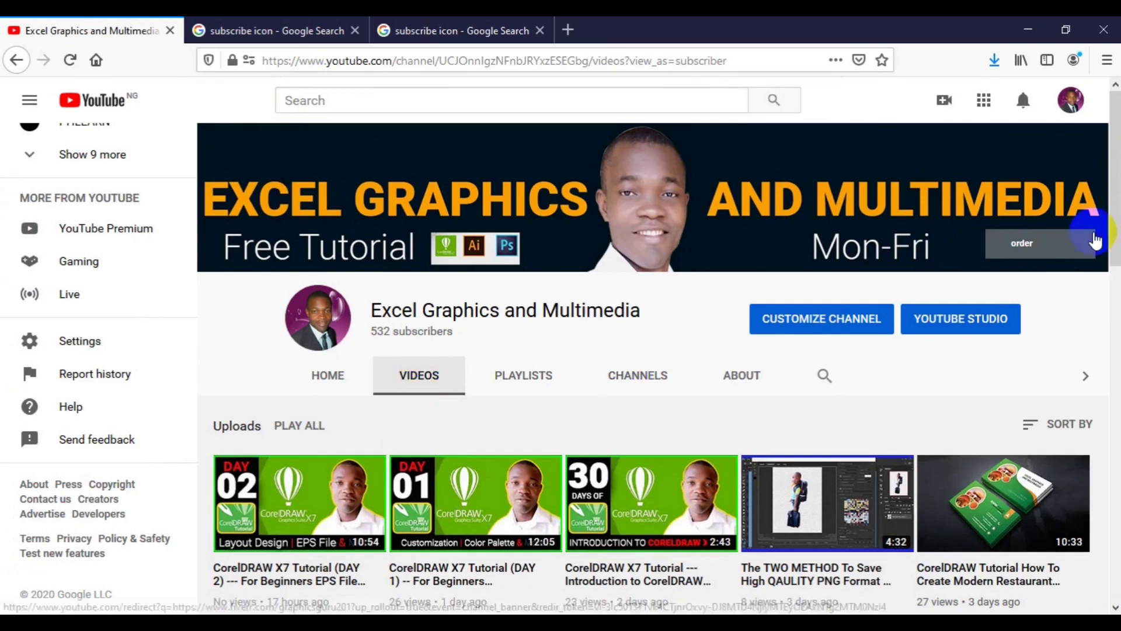
left_click_drag(1117, 233, 1115, 450)
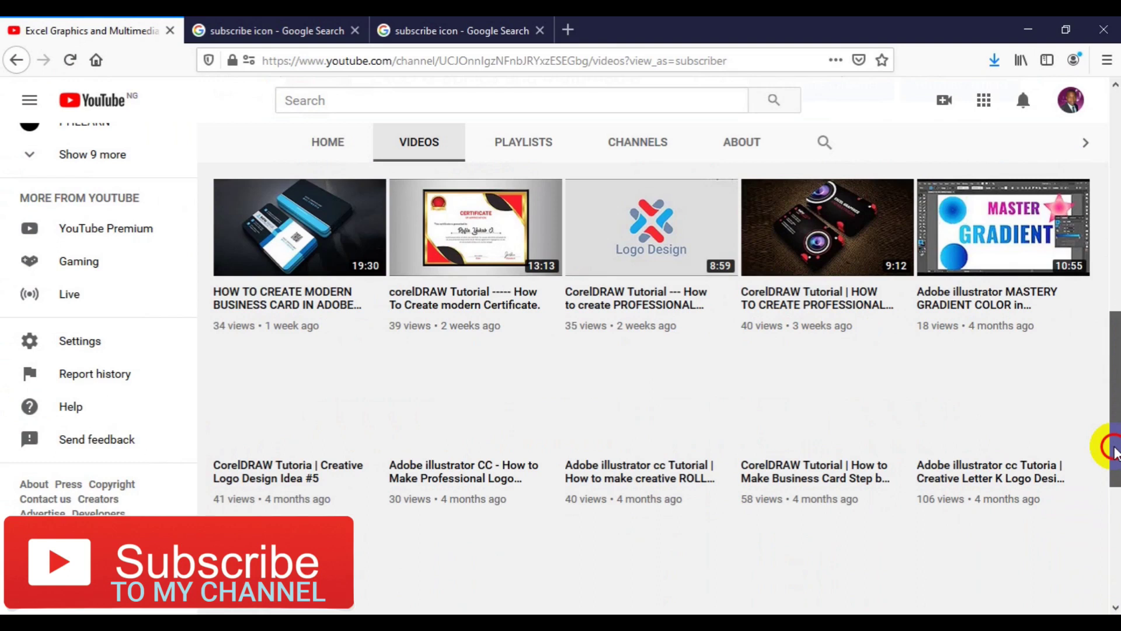
left_click_drag(1115, 450, 1114, 478)
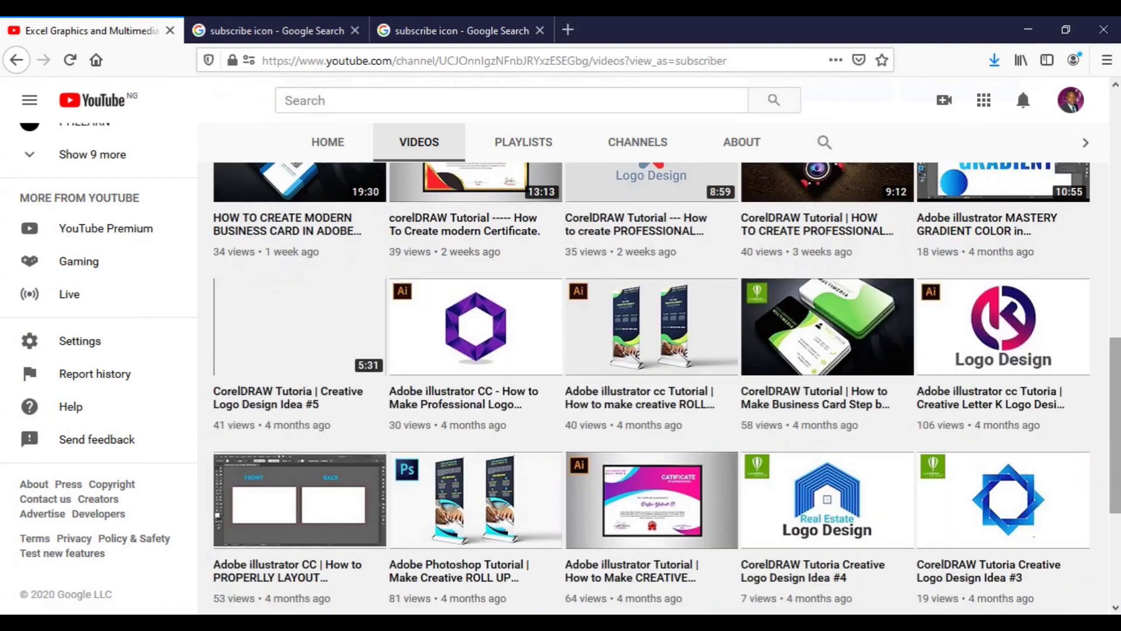
left_click_drag(1112, 470, 1113, 259)
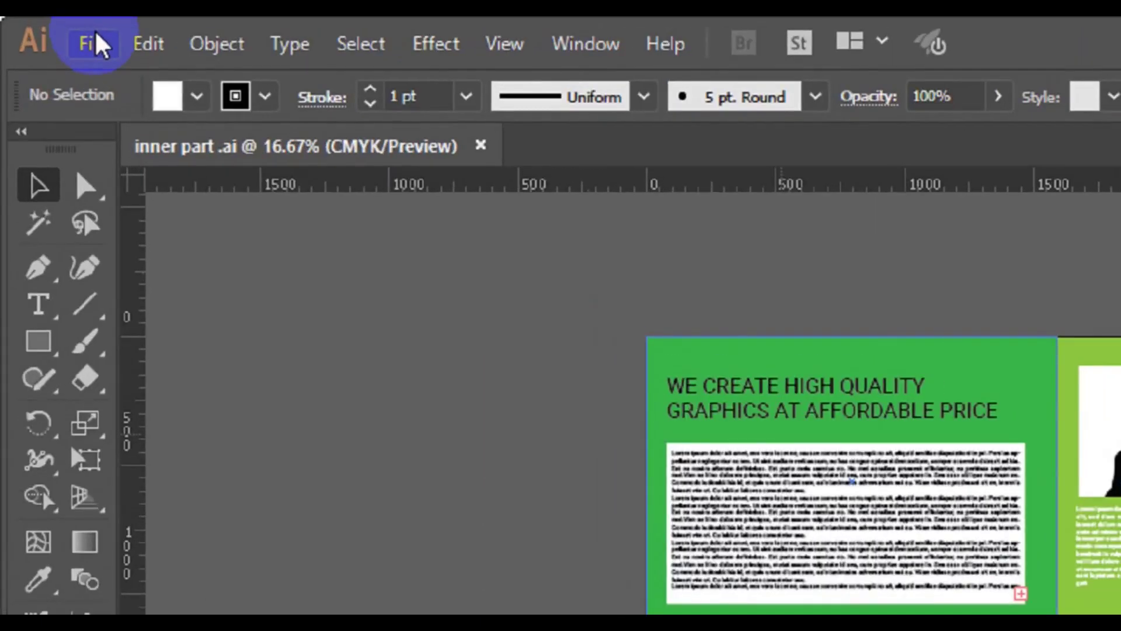
left_click(51, 30)
Step: Create a landscape CMYK document 'Company Profile Part3' at 3180 × 2250 px
left_click(200, 84)
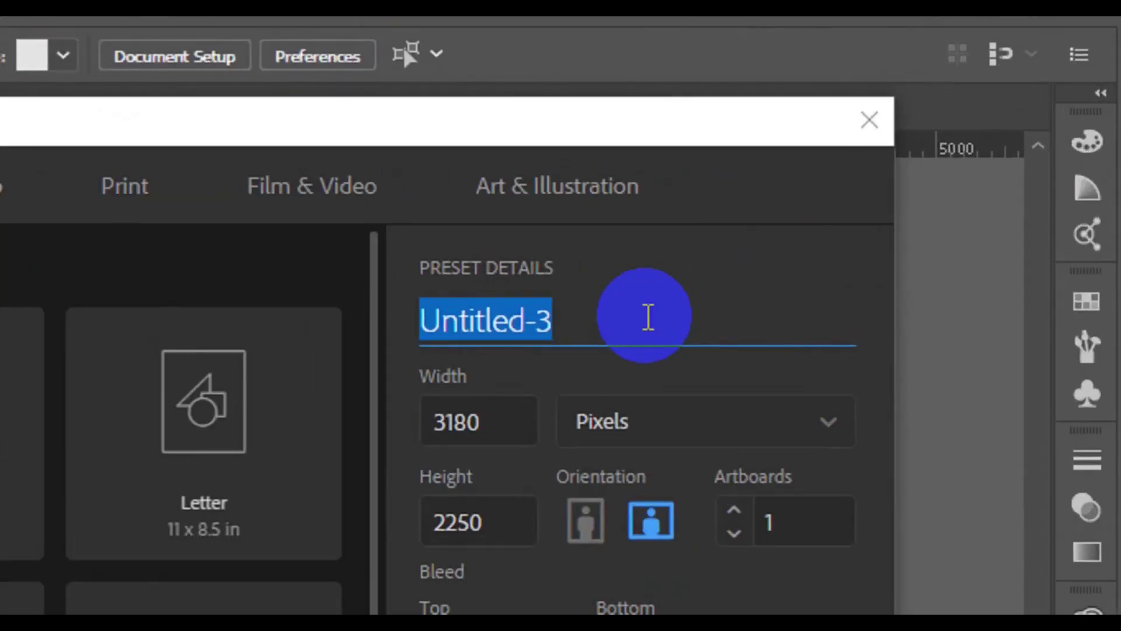
type("Compa")
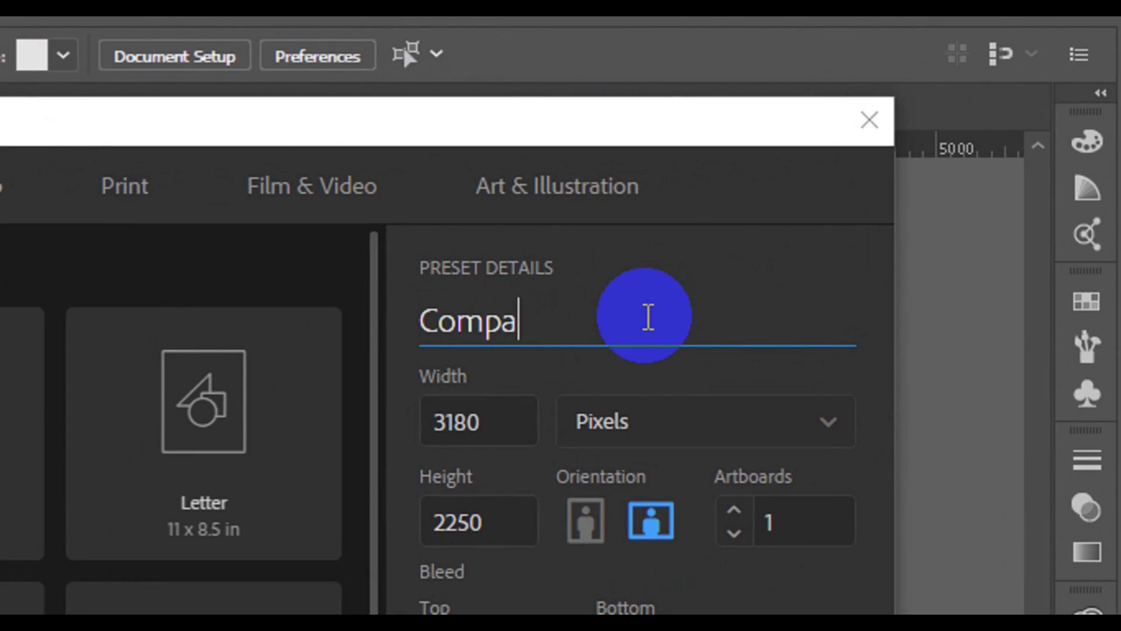
type("ny P")
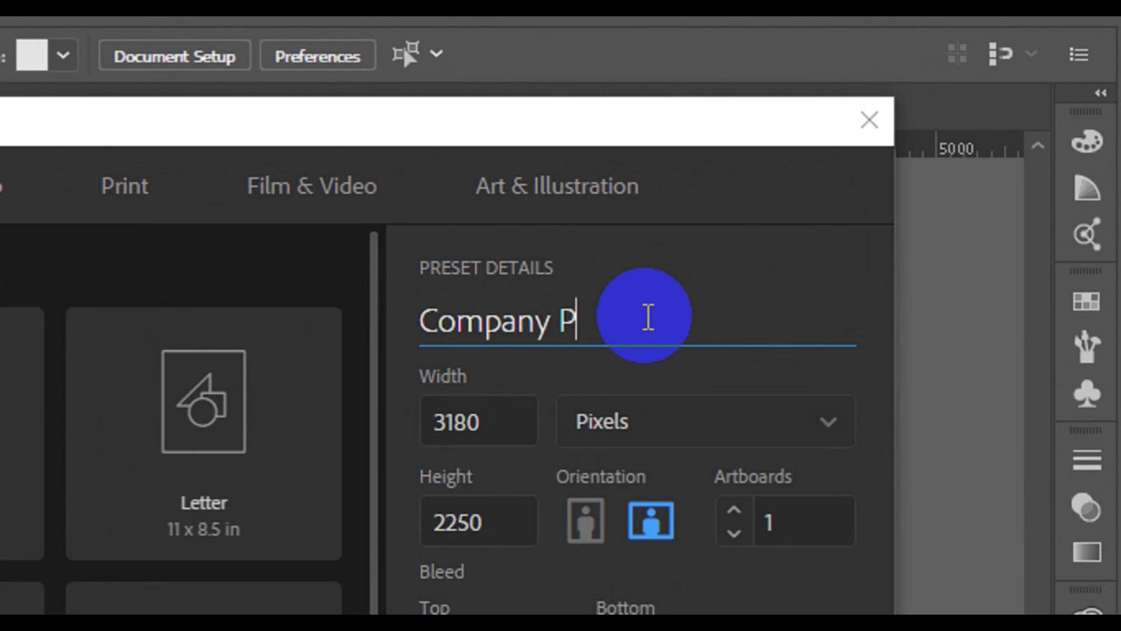
type("rofi")
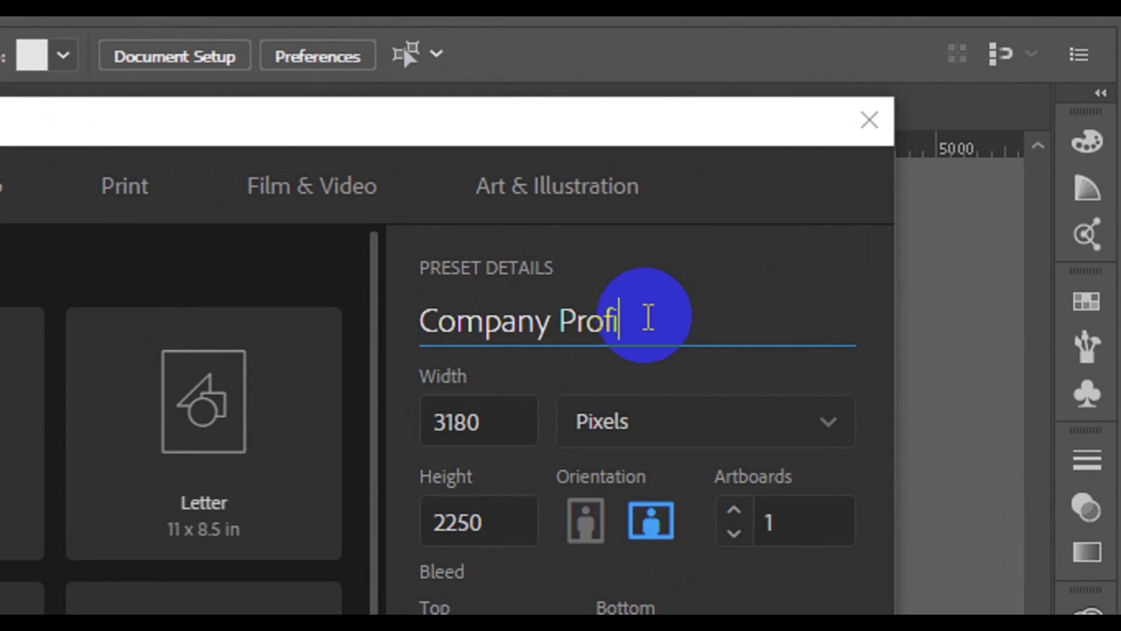
type("le Pa")
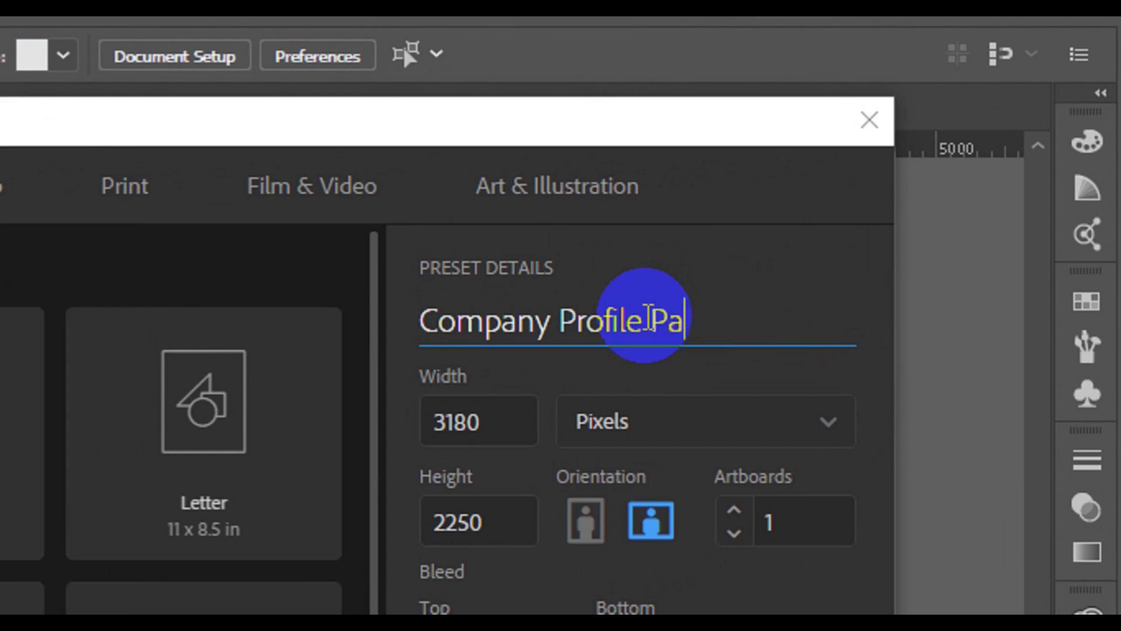
type("rt3")
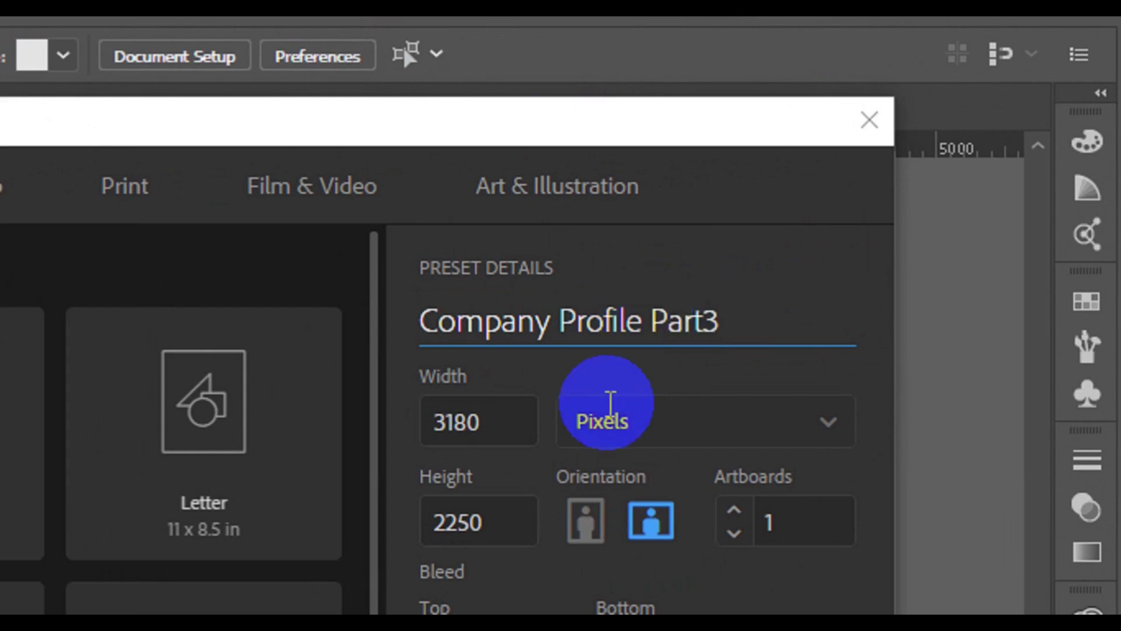
left_click(501, 438)
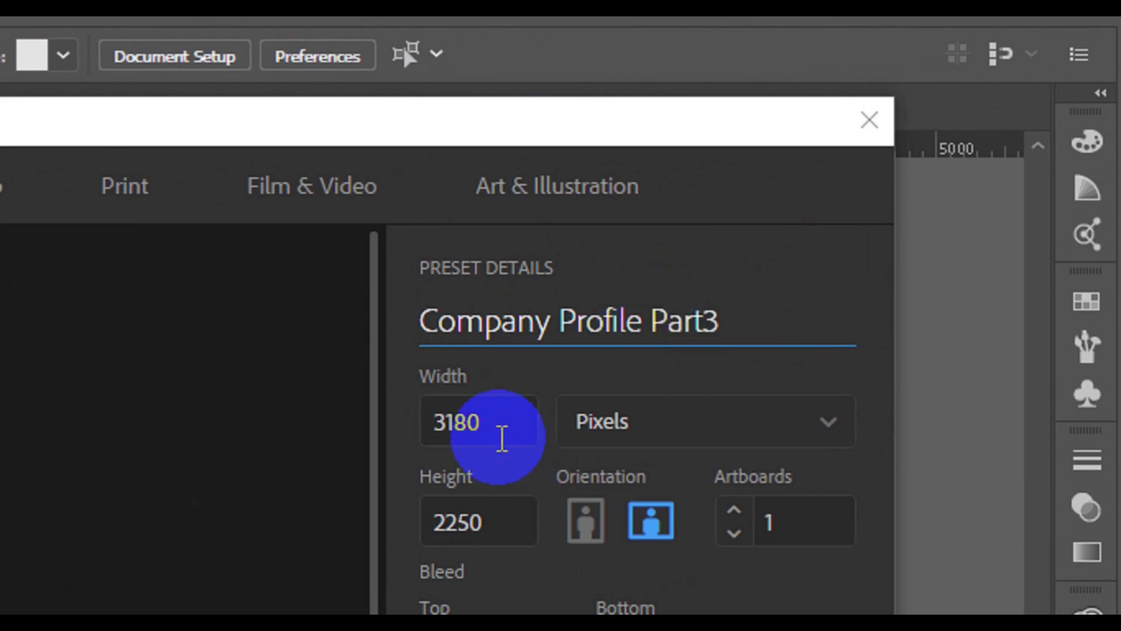
double_click(500, 438)
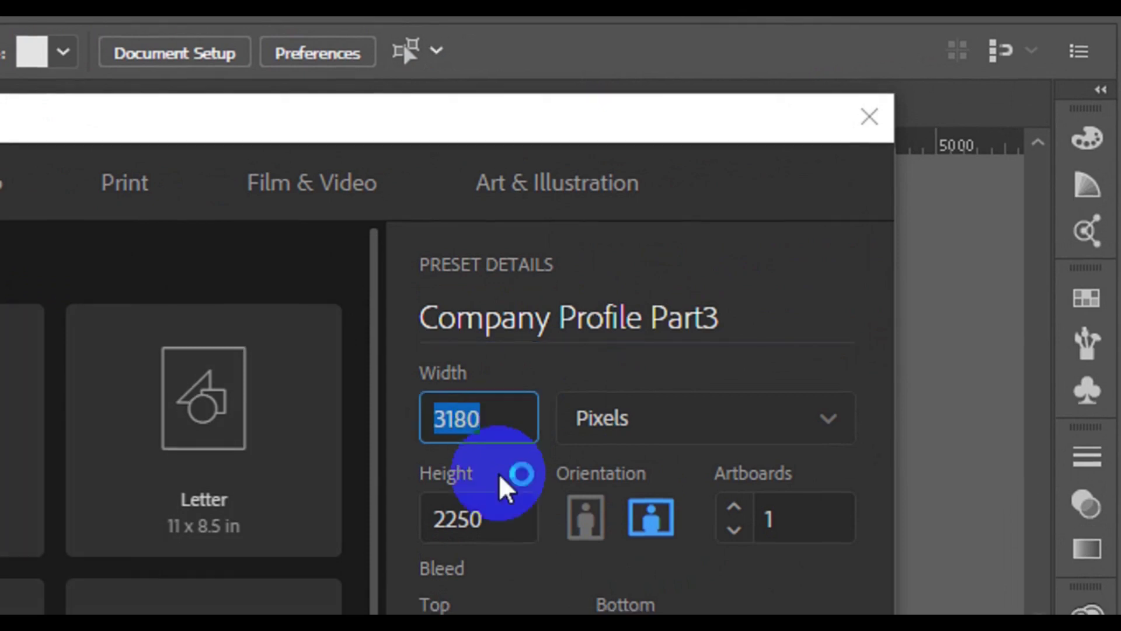
double_click(500, 482)
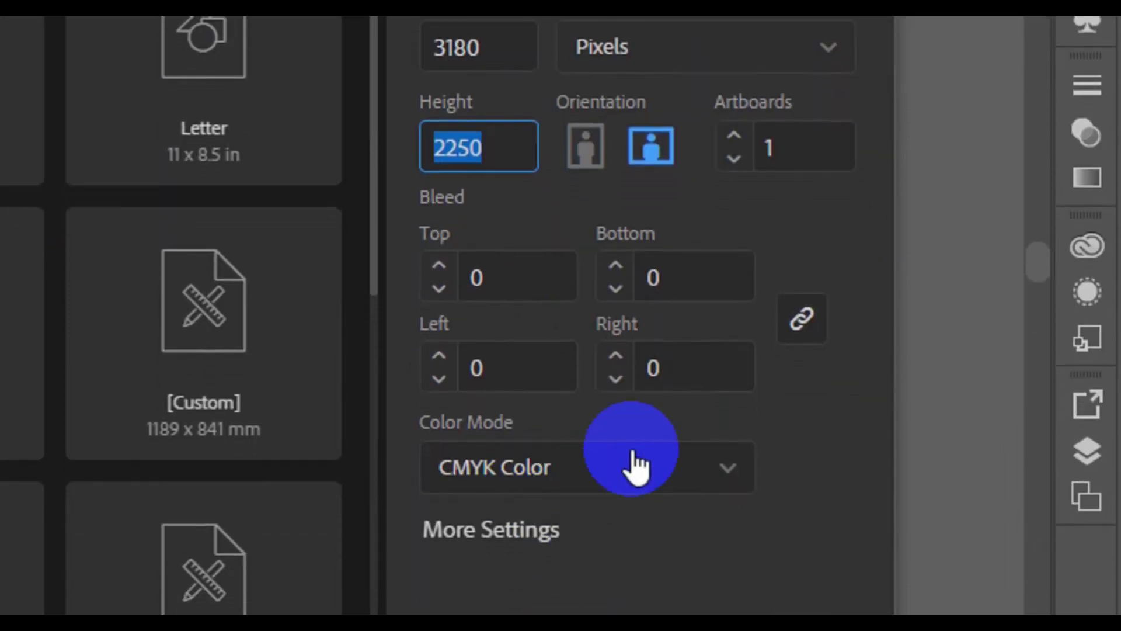
left_click(806, 572)
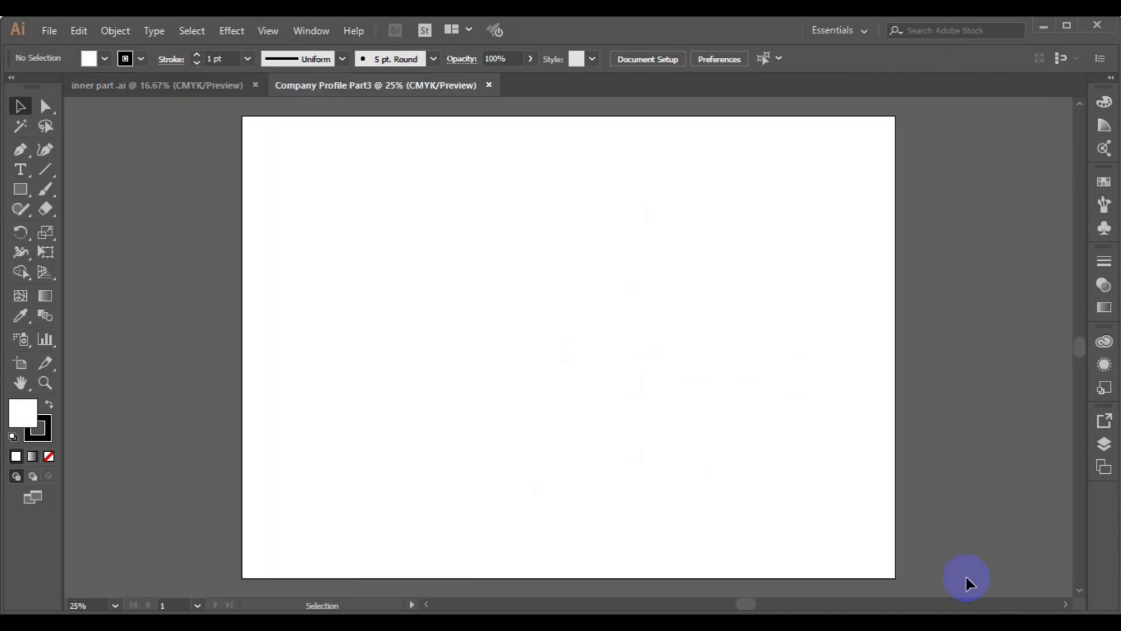
Step: In inner part.ai, draw a 3180 × 2250 px white rectangle covering the empty artboard
key("ctrl+Tab")
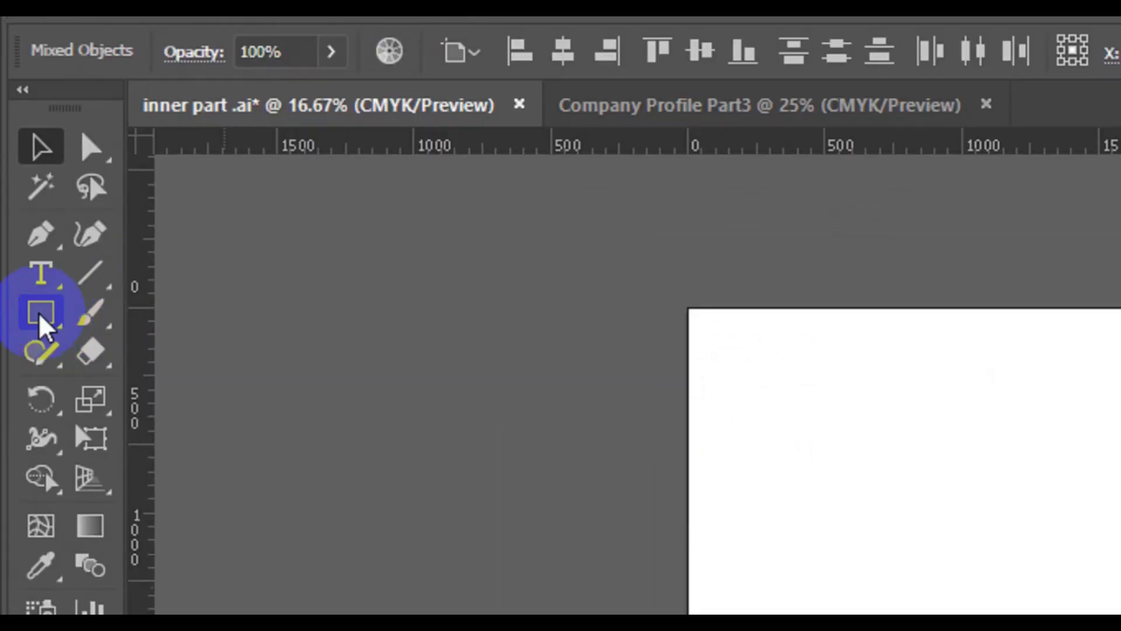
left_click(40, 316)
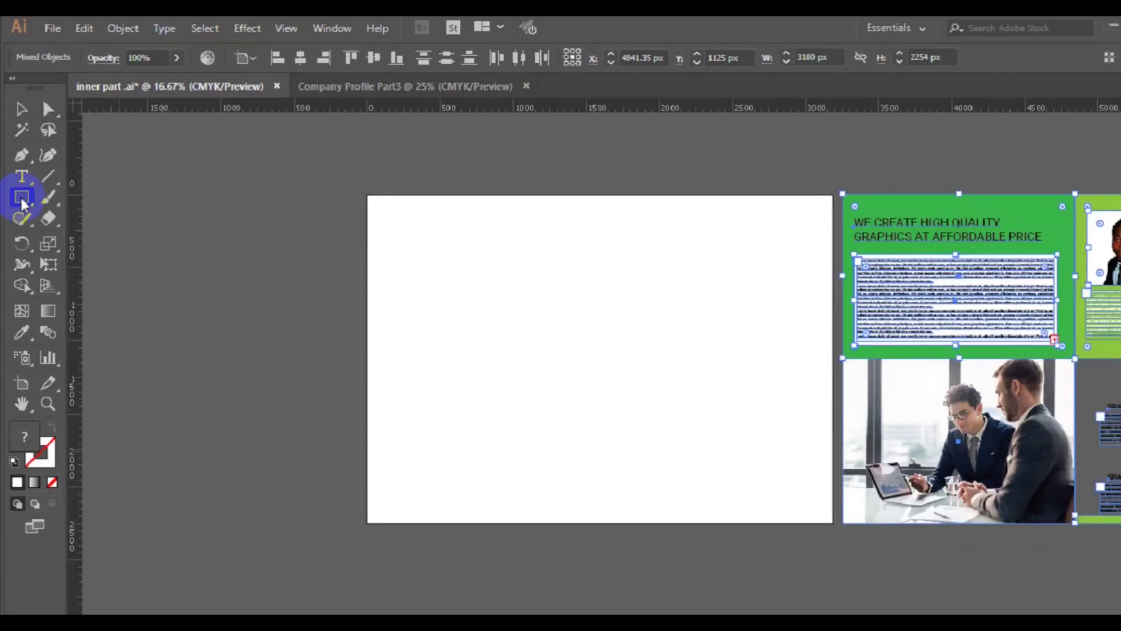
left_click(368, 195)
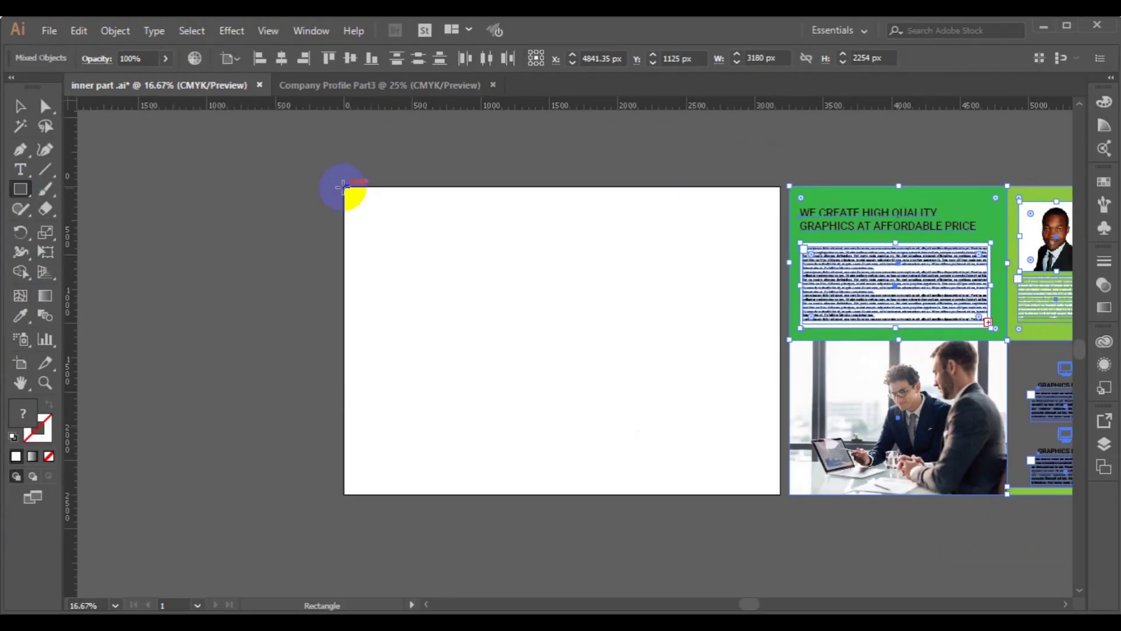
mouse_move(345, 187)
left_mouse_down()
mouse_move(431, 243)
mouse_move(493, 258)
mouse_move(771, 474)
mouse_move(776, 495)
left_mouse_up()
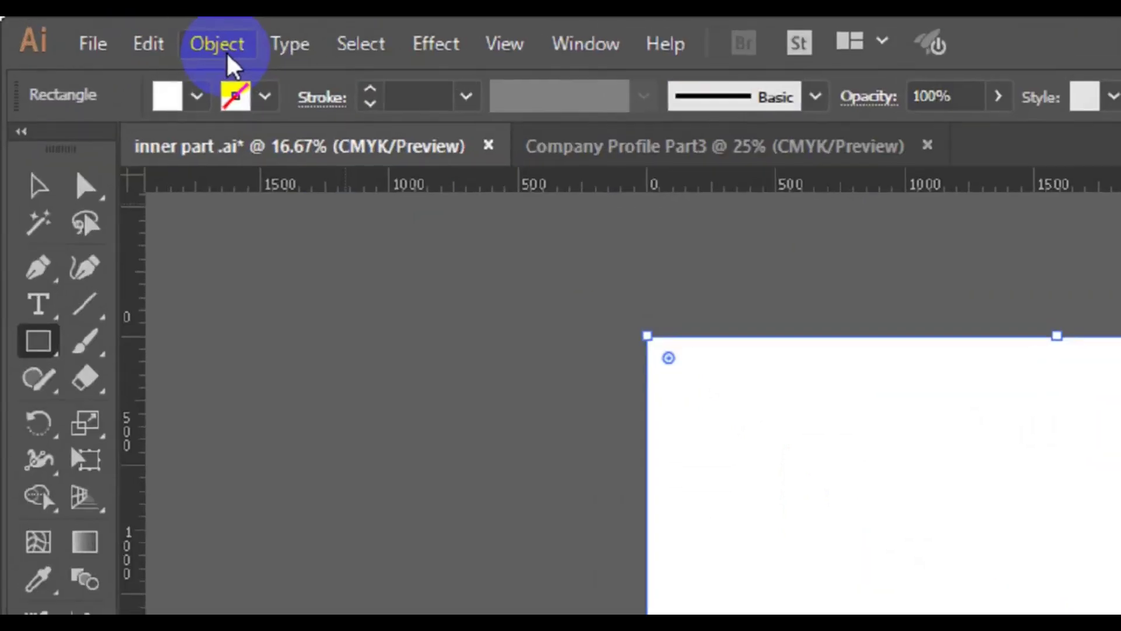
Step: Split the white rectangle into 2 rows and 2 columns of 1590 × 1125 px panels, no gutter
left_click(121, 35)
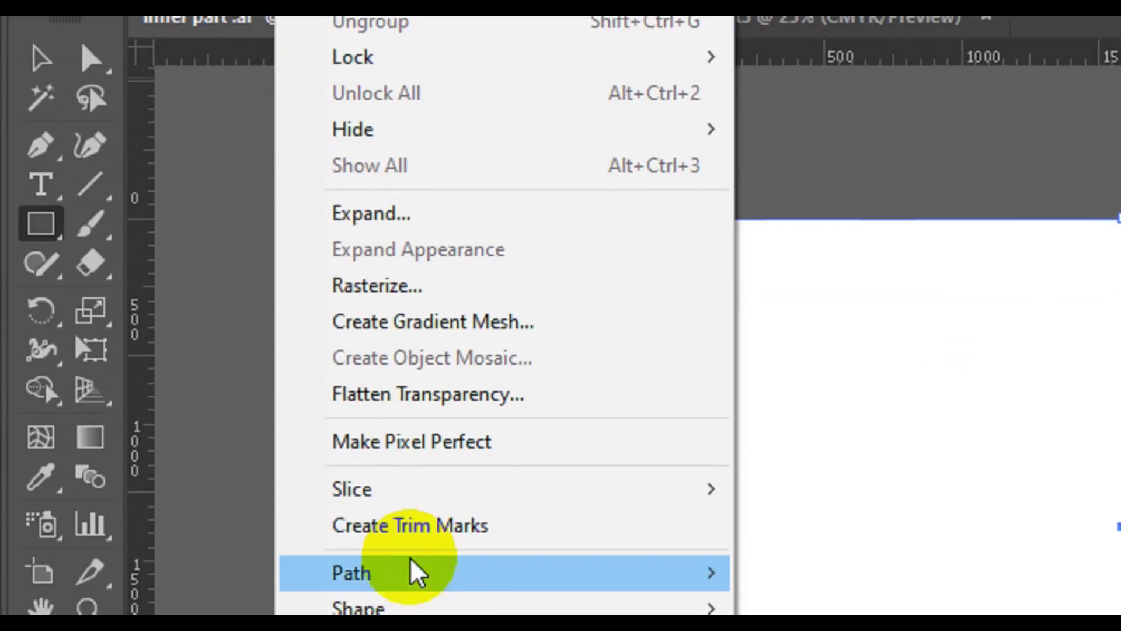
mouse_move(411, 549)
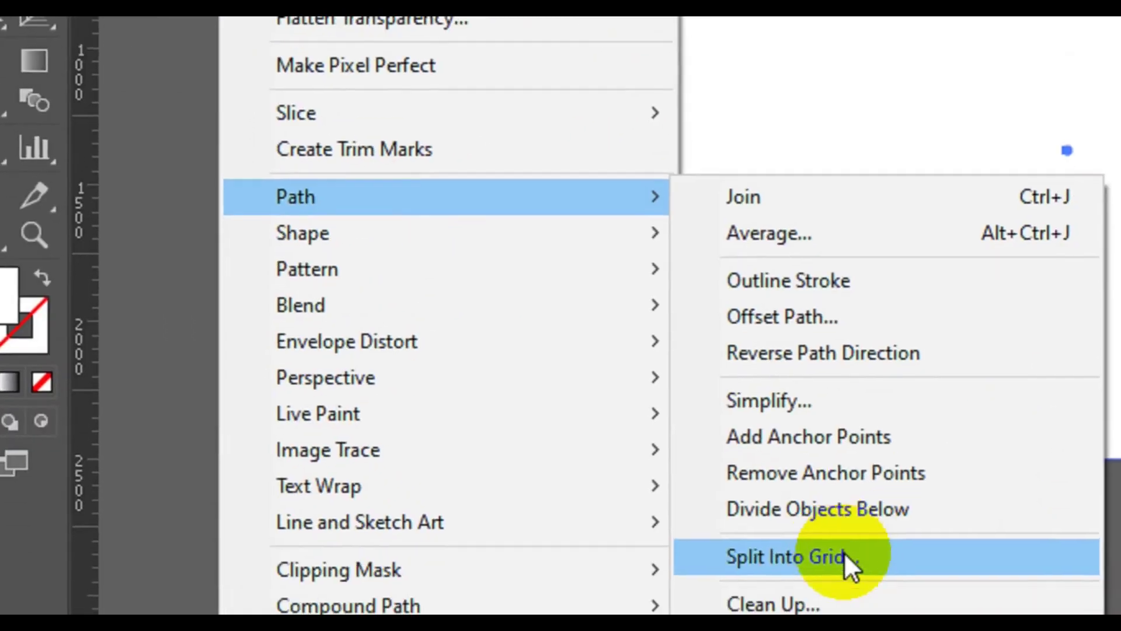
left_click(829, 559)
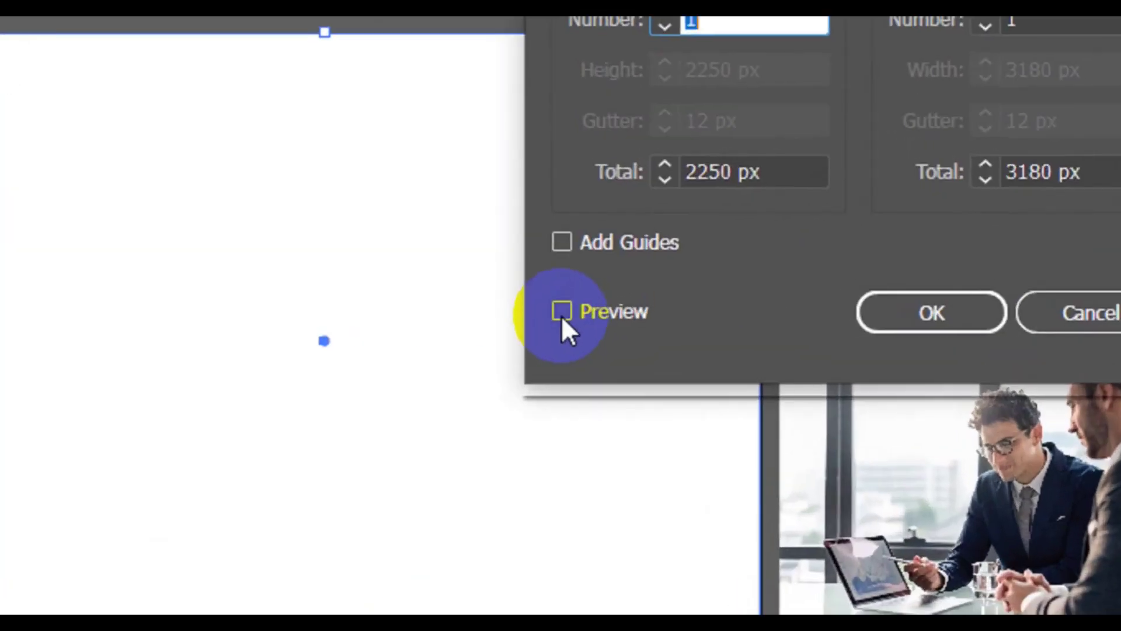
left_click(562, 315)
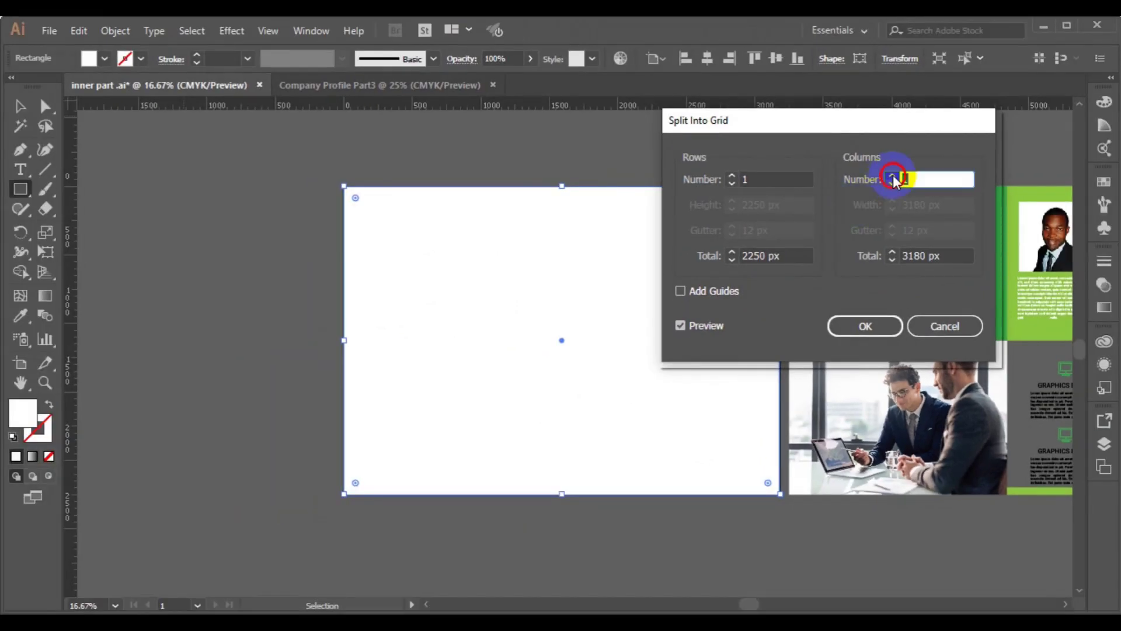
left_click(893, 176)
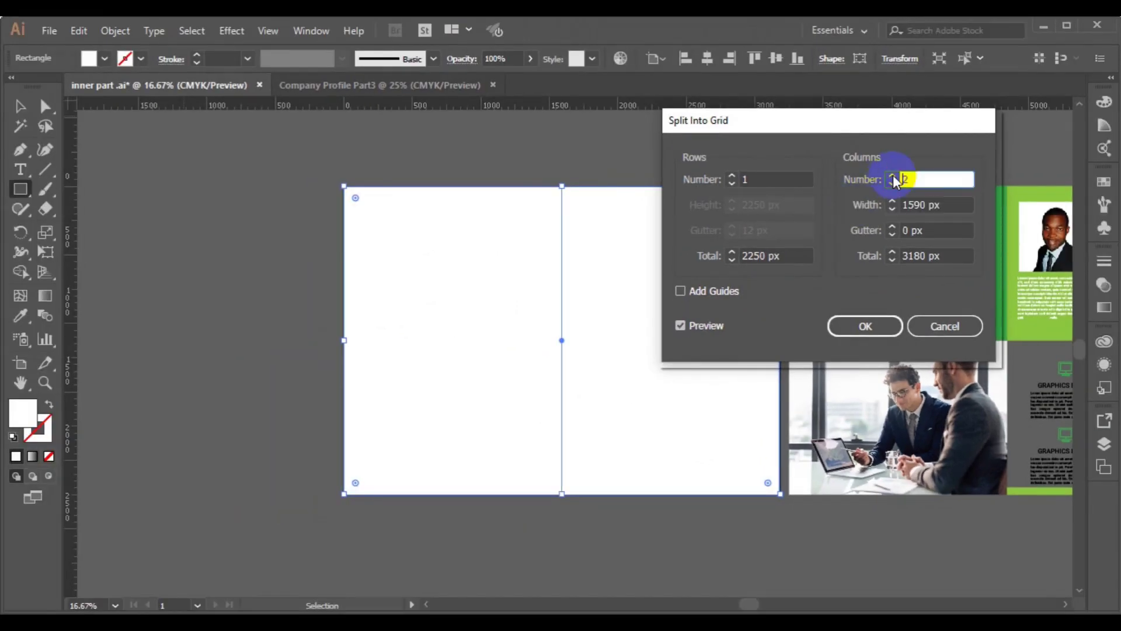
left_click(732, 177)
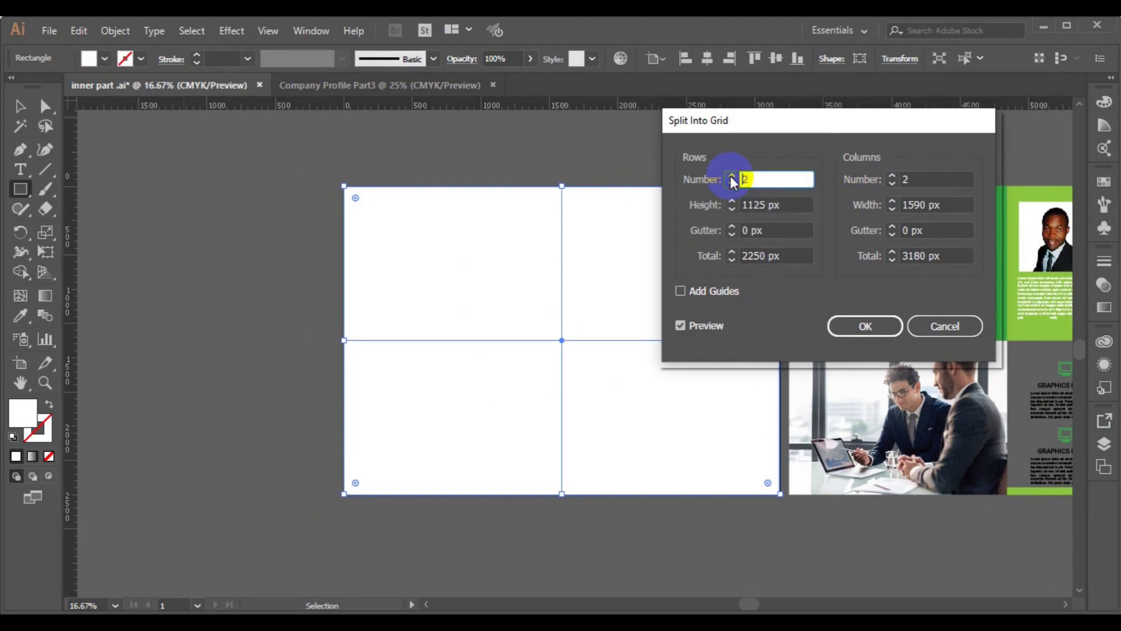
left_click(862, 325)
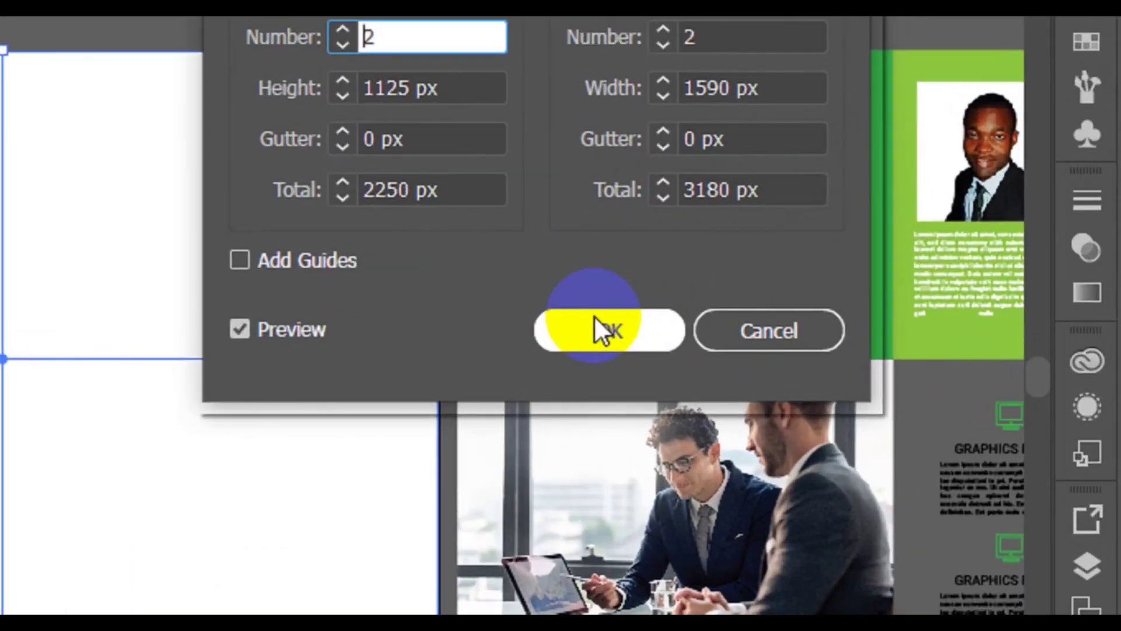
left_click(594, 320)
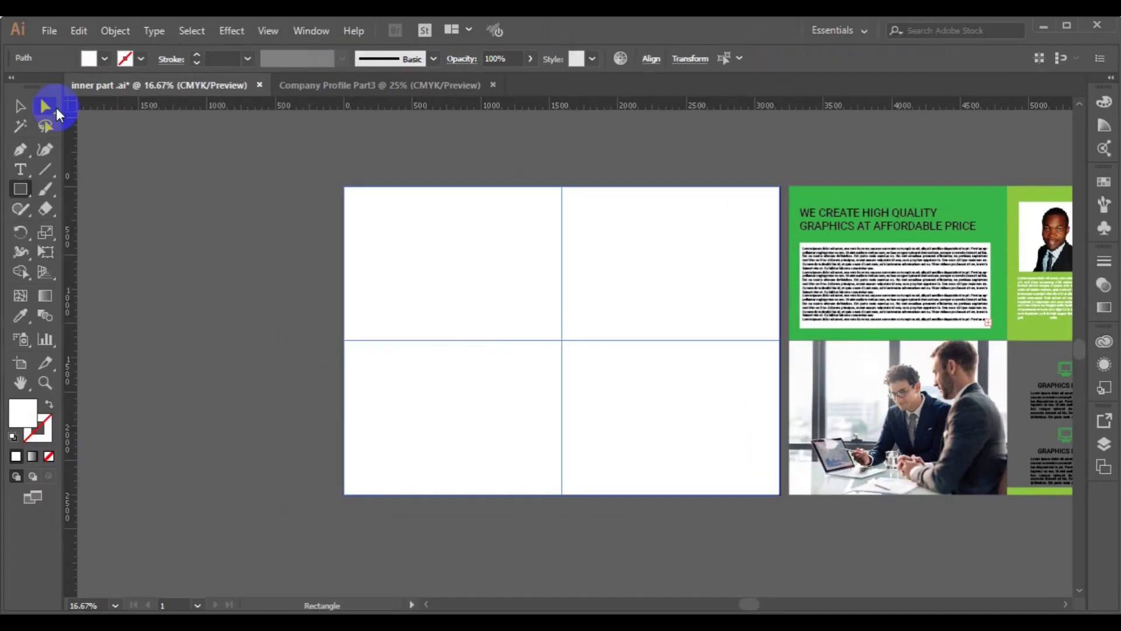
left_click(20, 106)
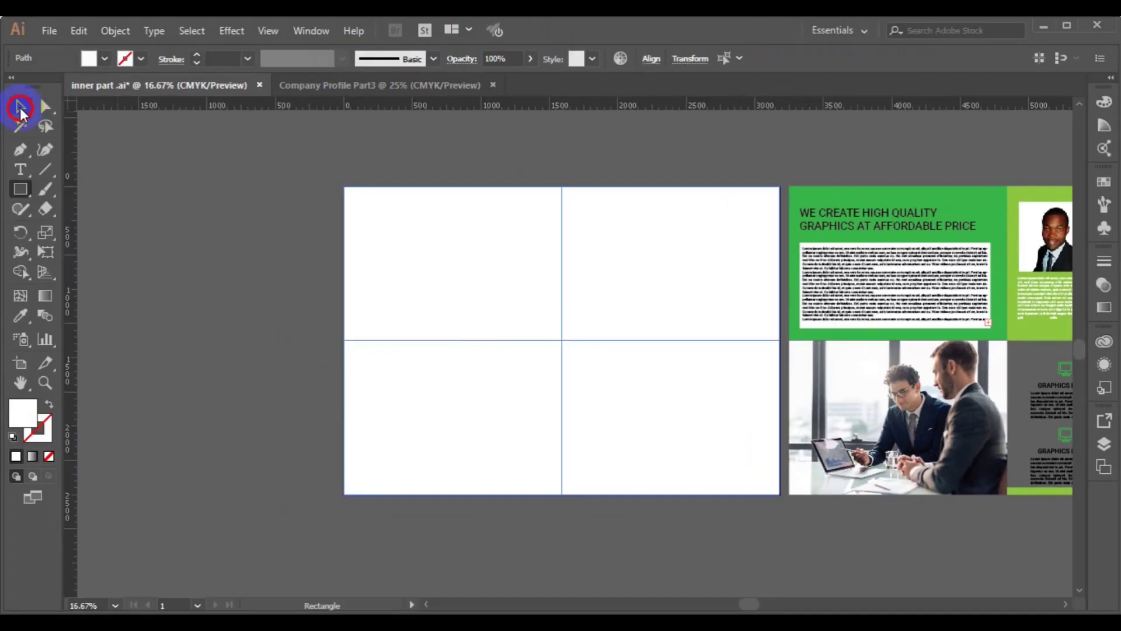
left_click(456, 438)
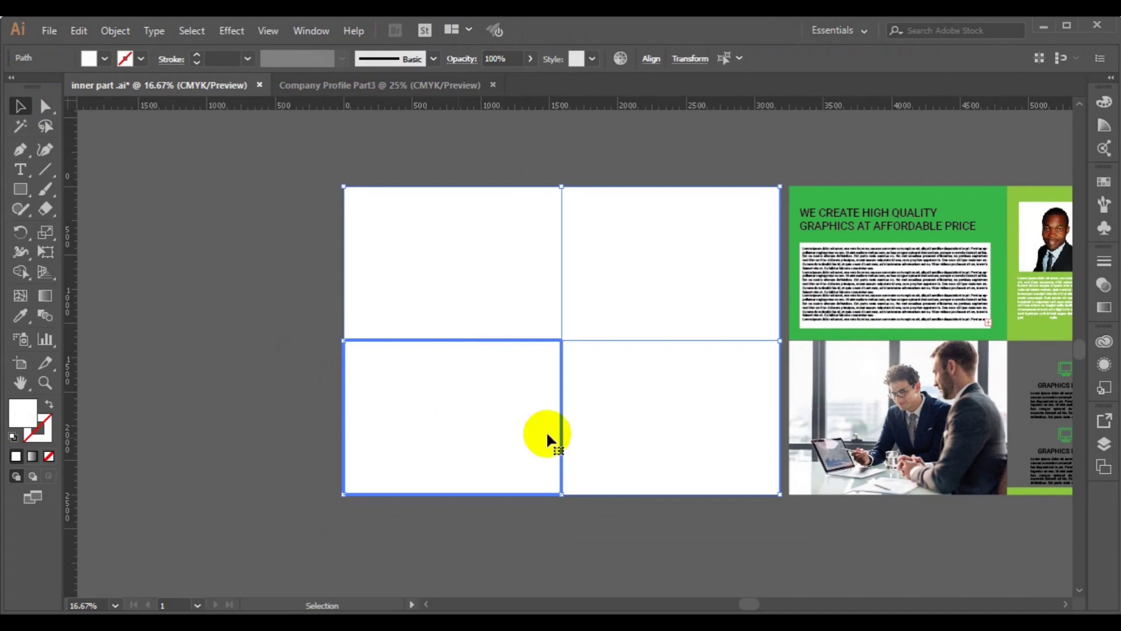
left_click(495, 265)
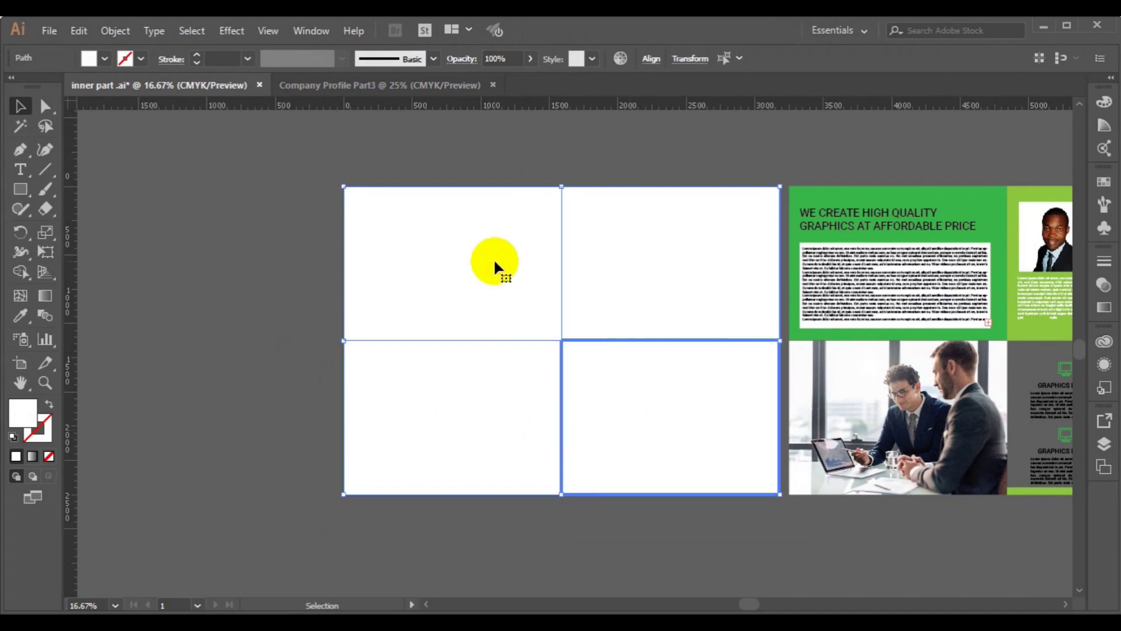
left_click_drag(493, 266, 442, 266)
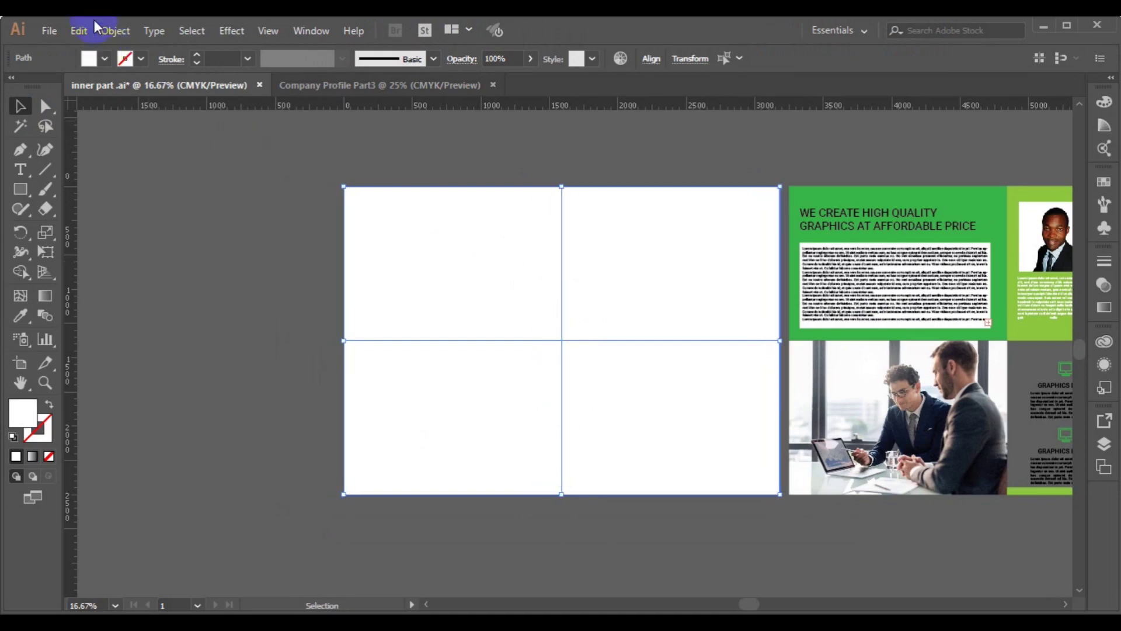
left_click(115, 31)
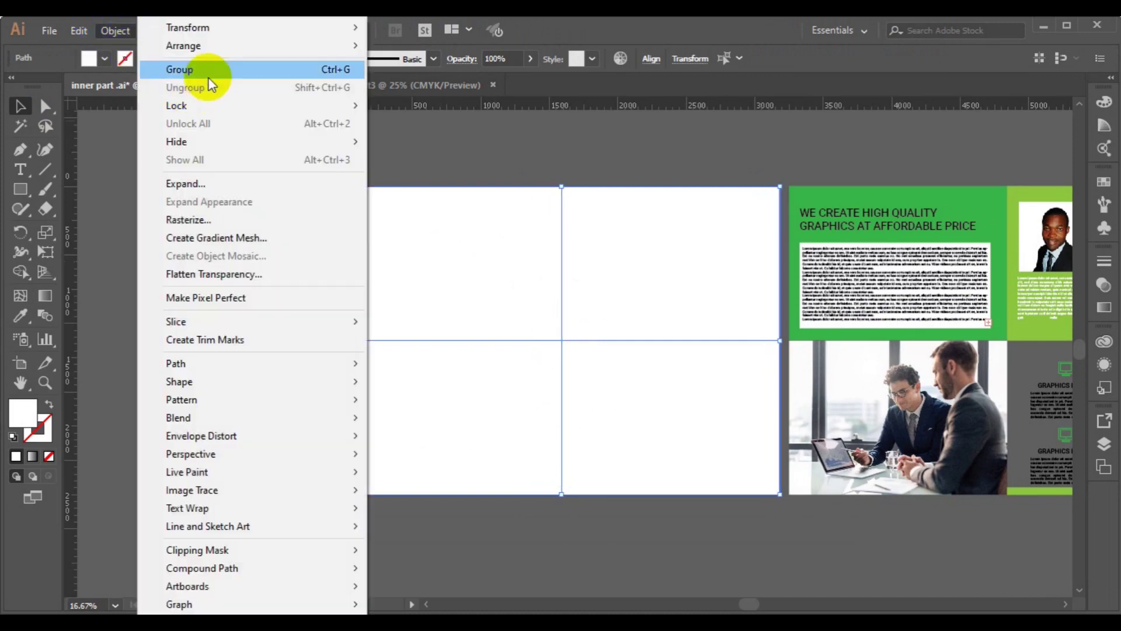
left_click(465, 148)
left_click(443, 262)
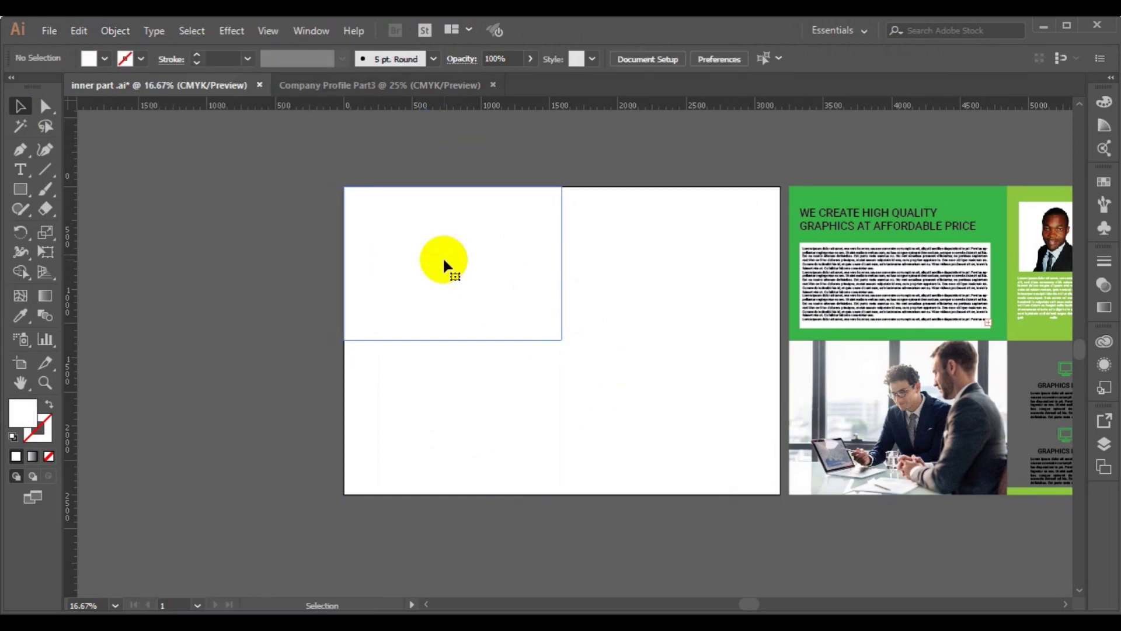
left_click_drag(444, 262, 353, 264)
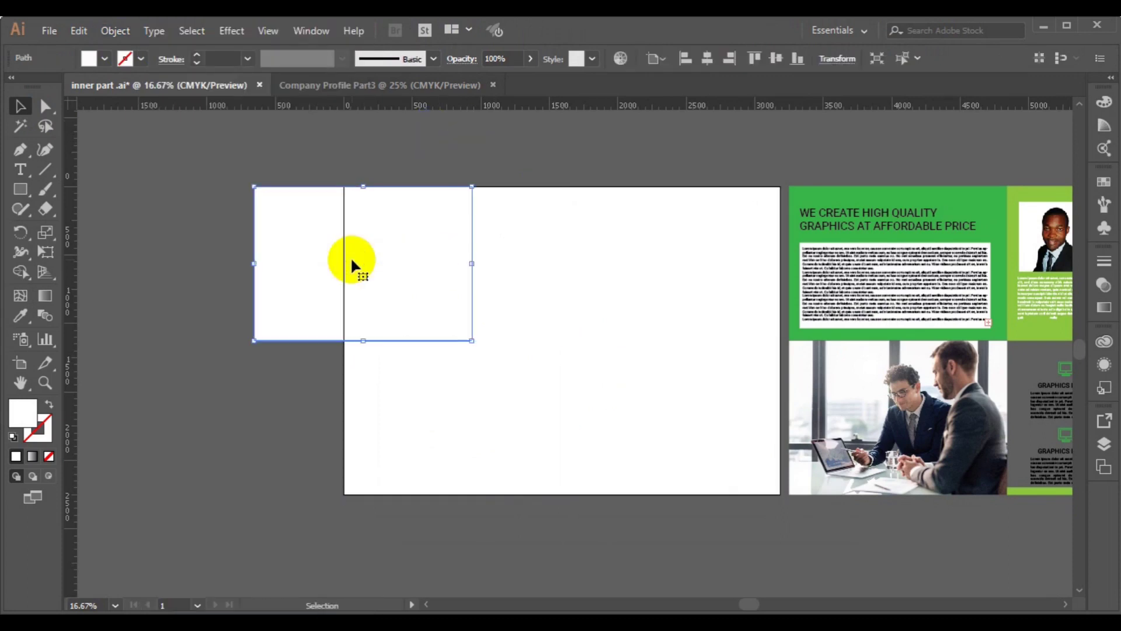
key("ctrl+z")
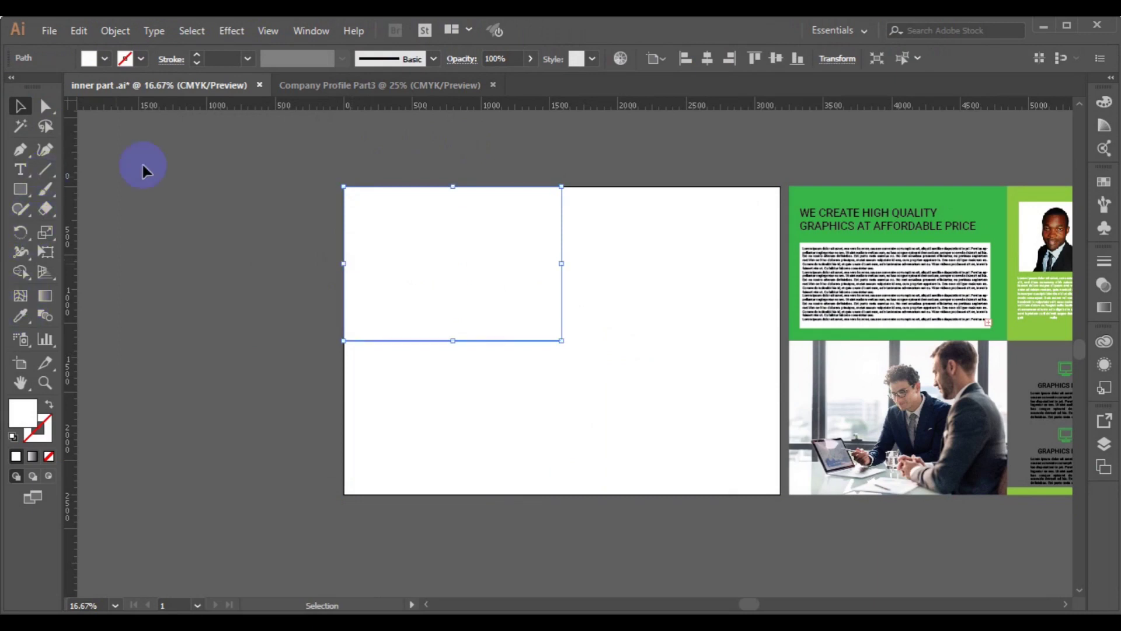
Step: Fill the top-left panel C=75 M=0 Y=100 K=0 and the top-right C=50 M=0 Y=100 K=0
left_click(99, 63)
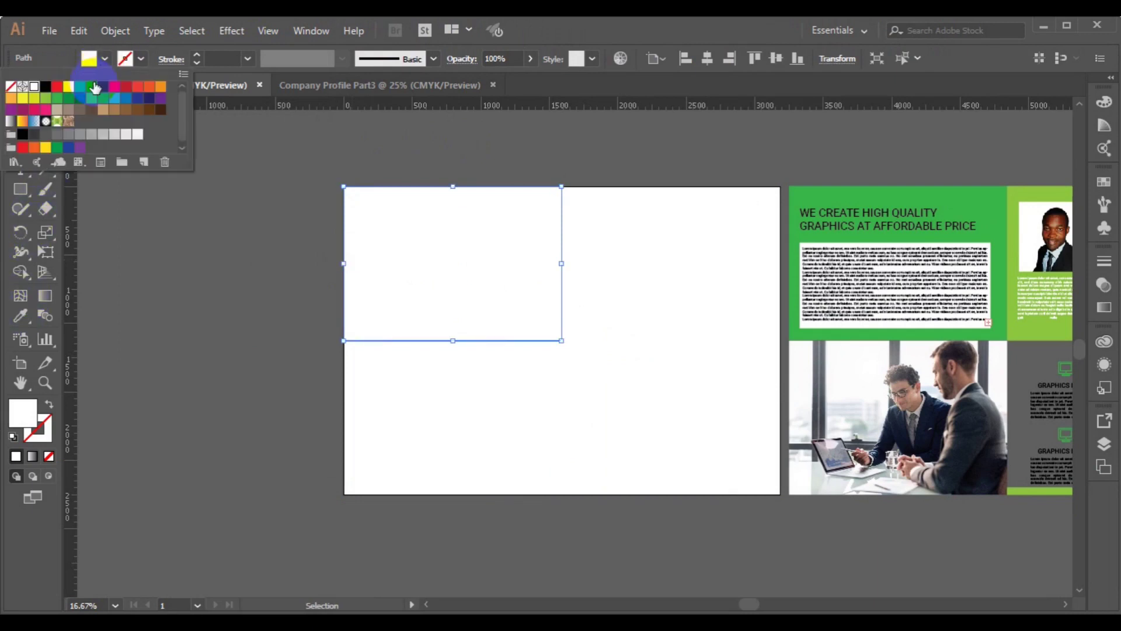
left_click(57, 105)
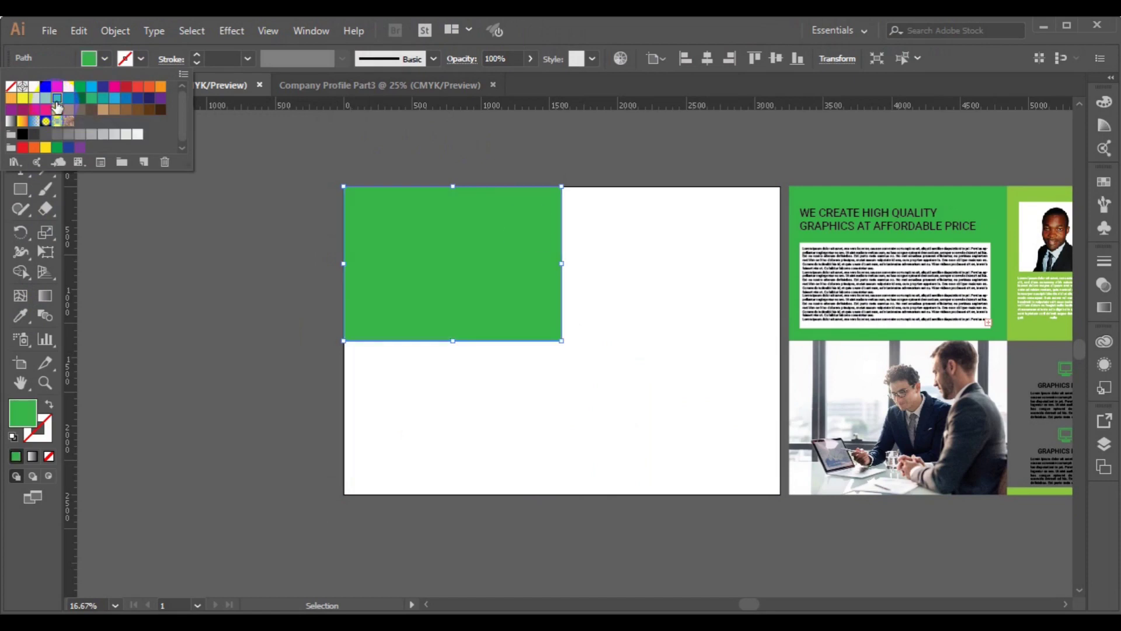
left_click(703, 237)
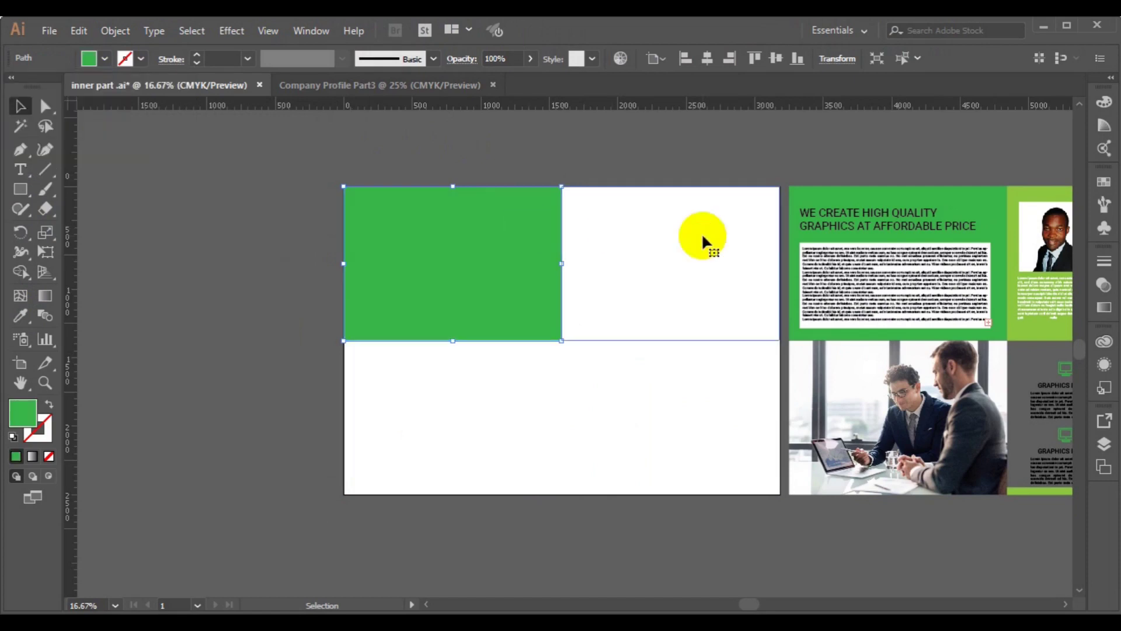
left_click(105, 59)
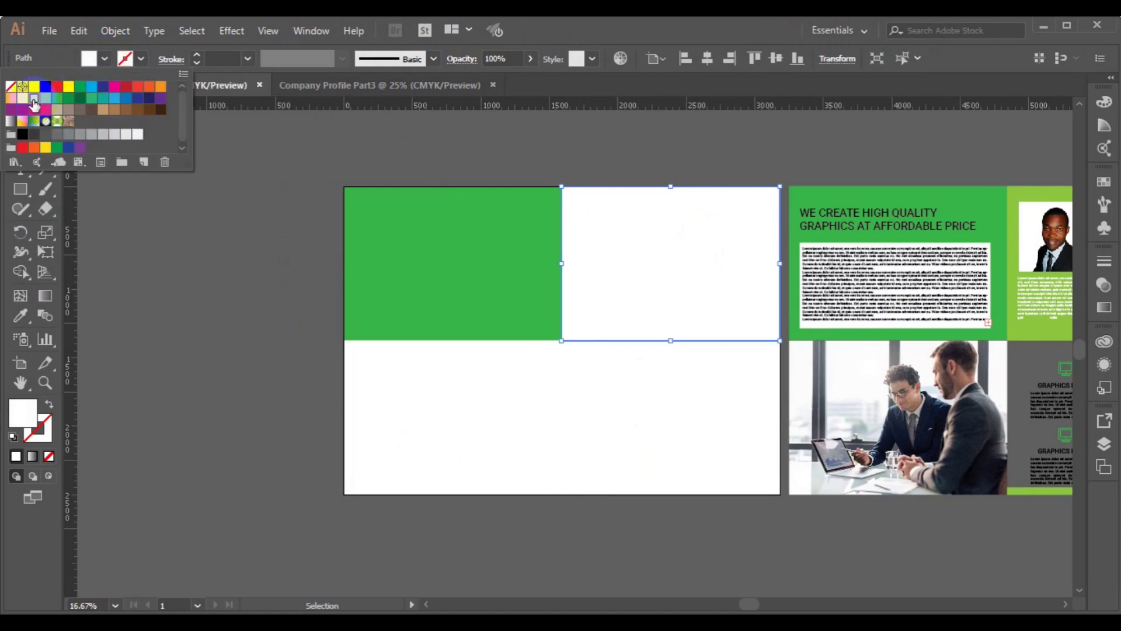
left_click(34, 98)
left_click(432, 376)
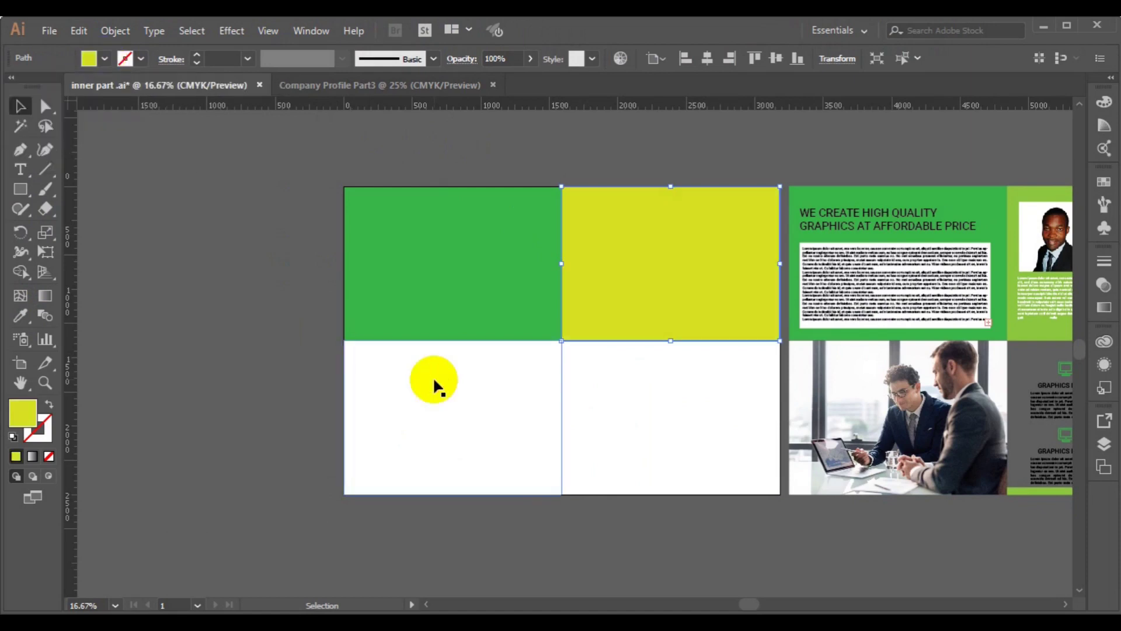
left_click(452, 413)
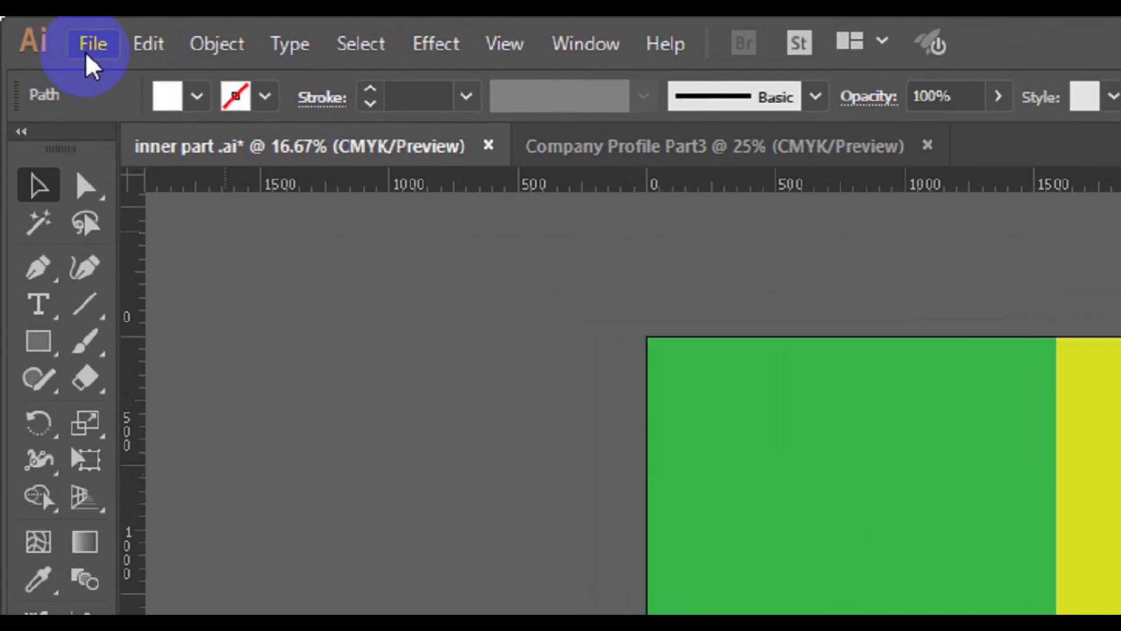
Step: Place the 31213 office meeting photo from the freepik stockpoto folder
left_click(47, 33)
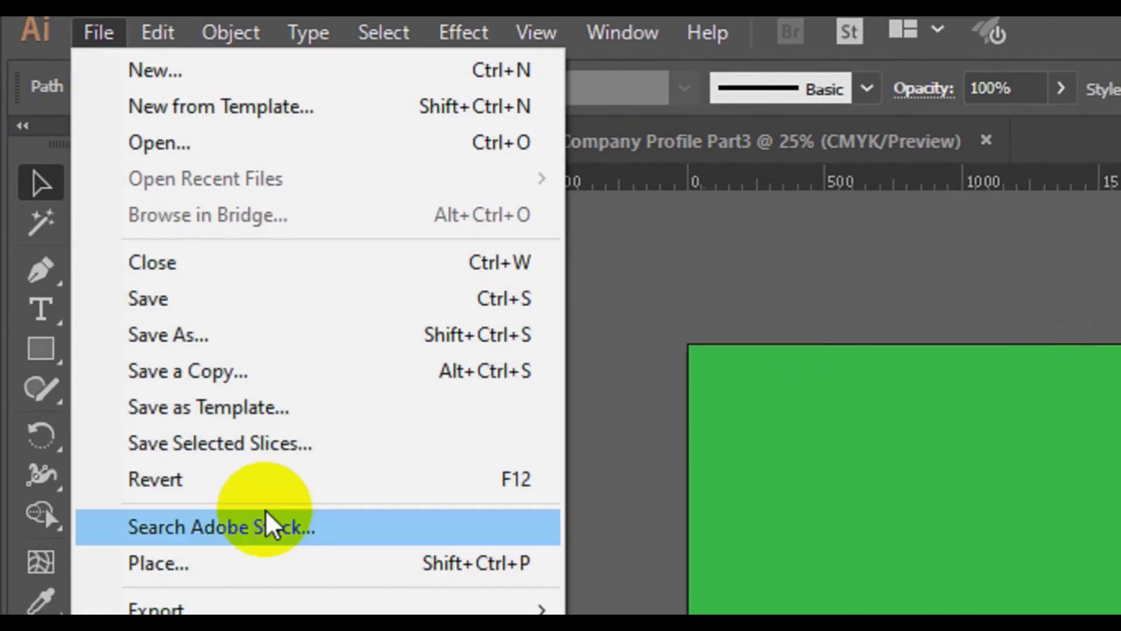
left_click(253, 563)
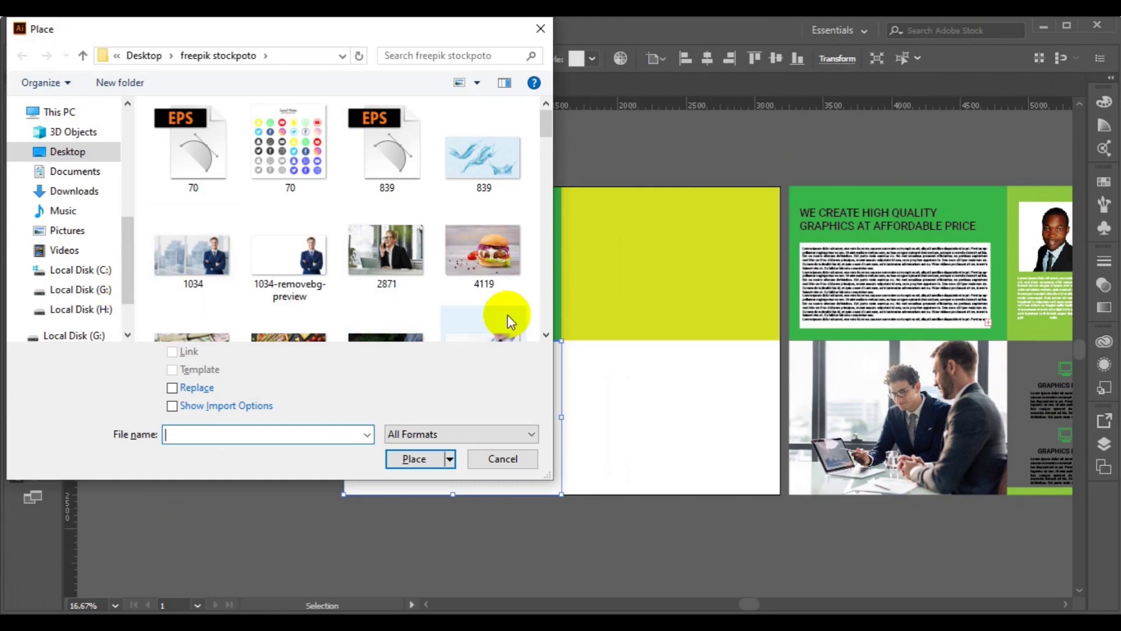
left_click(546, 335)
left_click(545, 336)
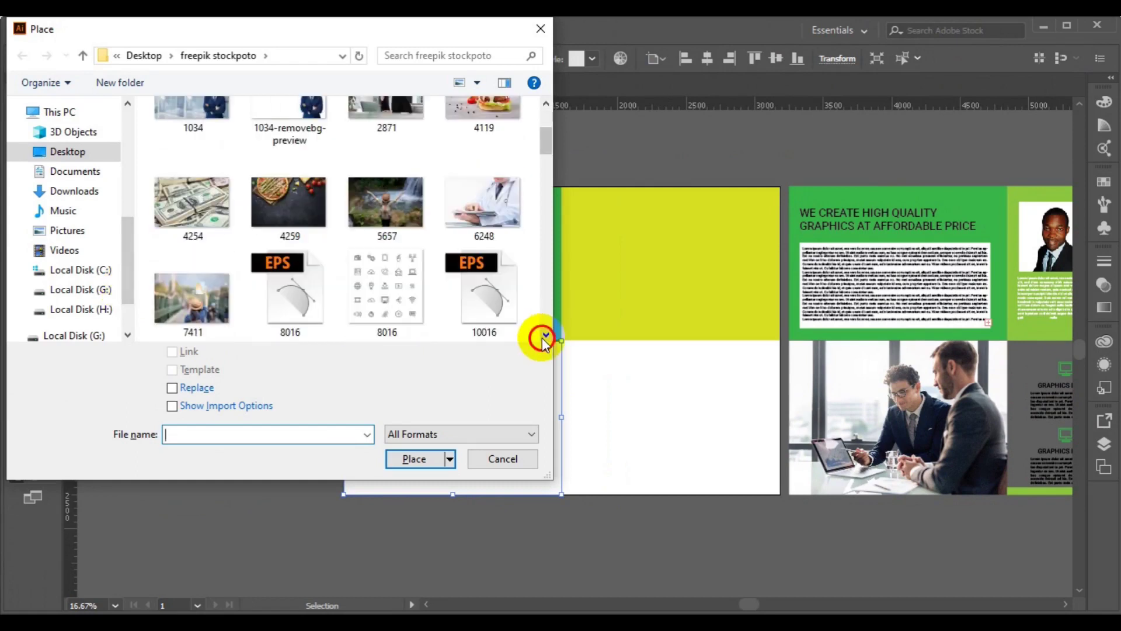
left_click(545, 336)
left_click(545, 336)
left_click(545, 336)
left_click(545, 335)
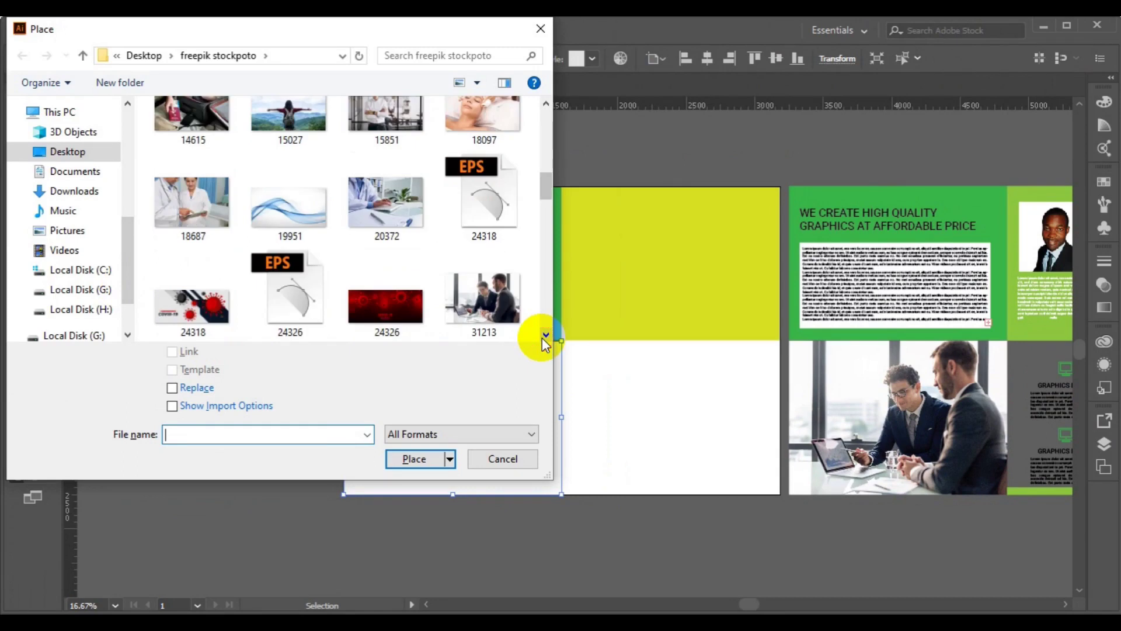
left_click(544, 336)
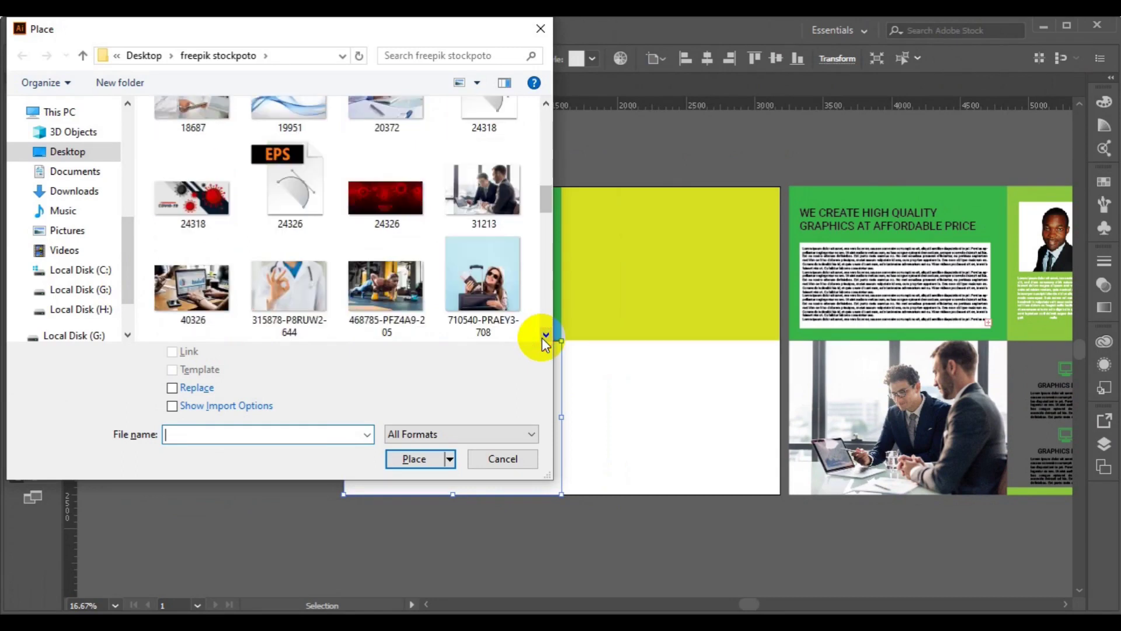
left_click(479, 221)
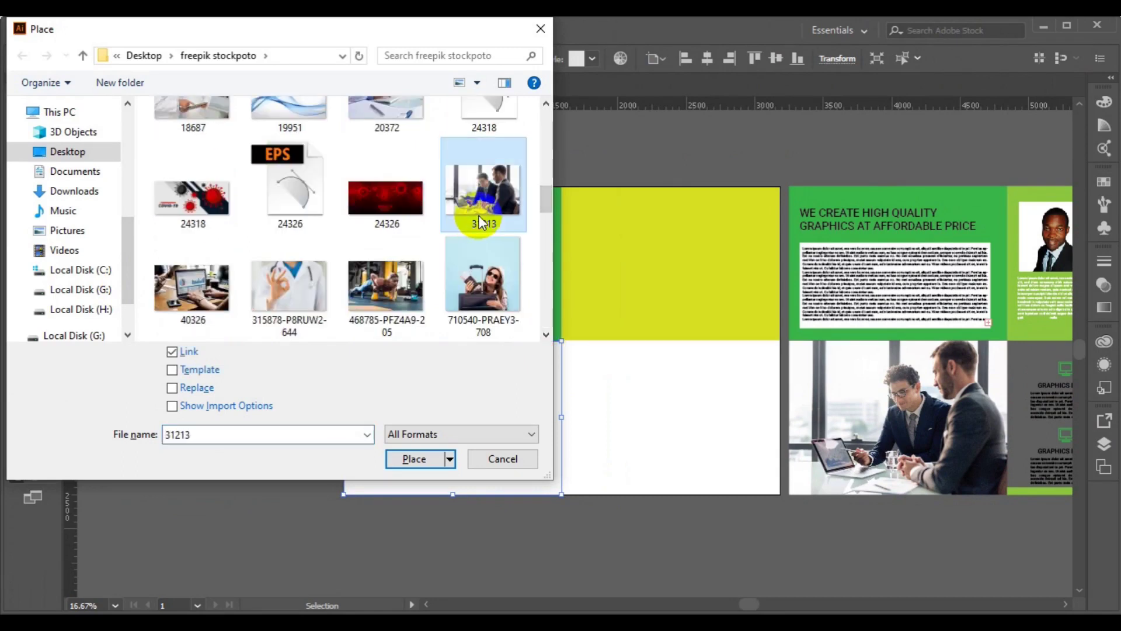
left_click(421, 460)
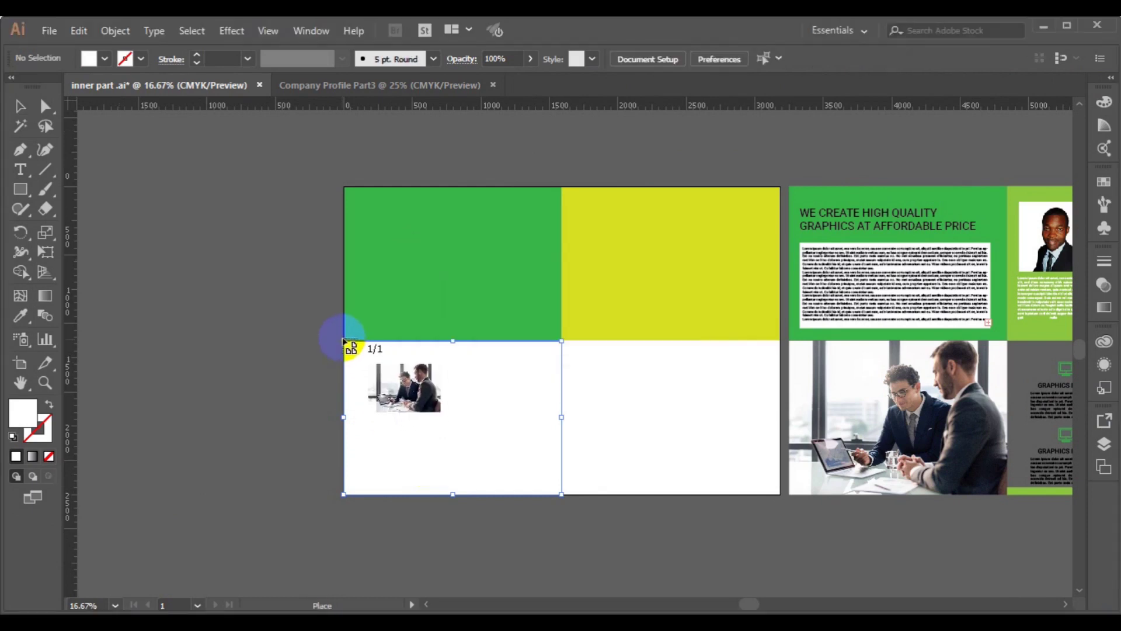
Step: Drop the photo across the lower-left panel and send it behind the panel rectangle
left_click_drag(343, 341, 578, 522)
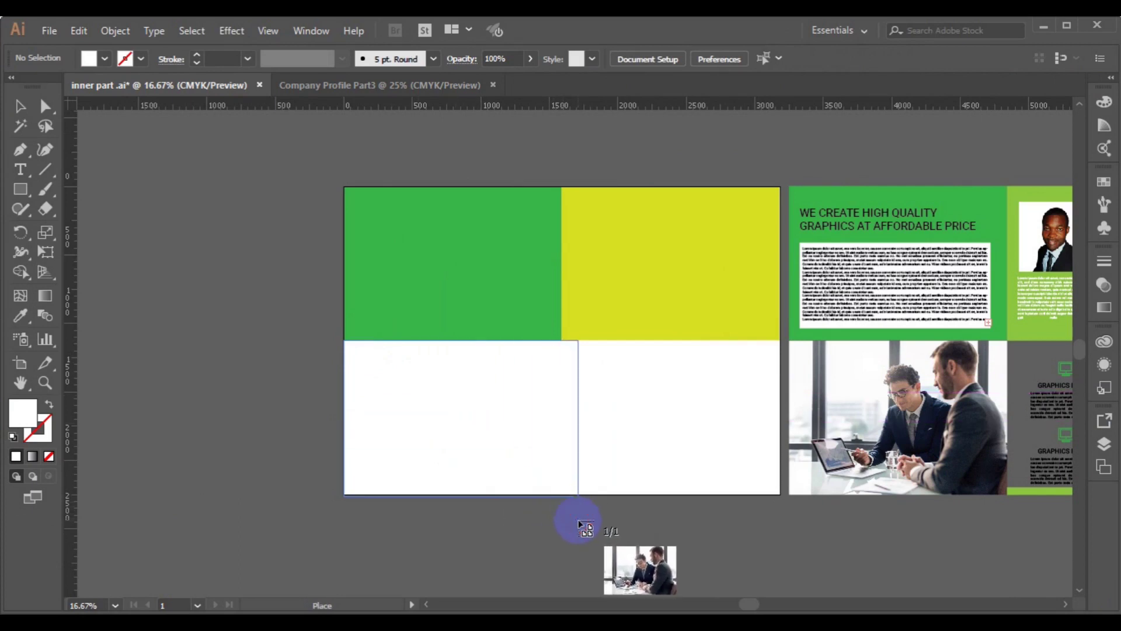
left_click(482, 453)
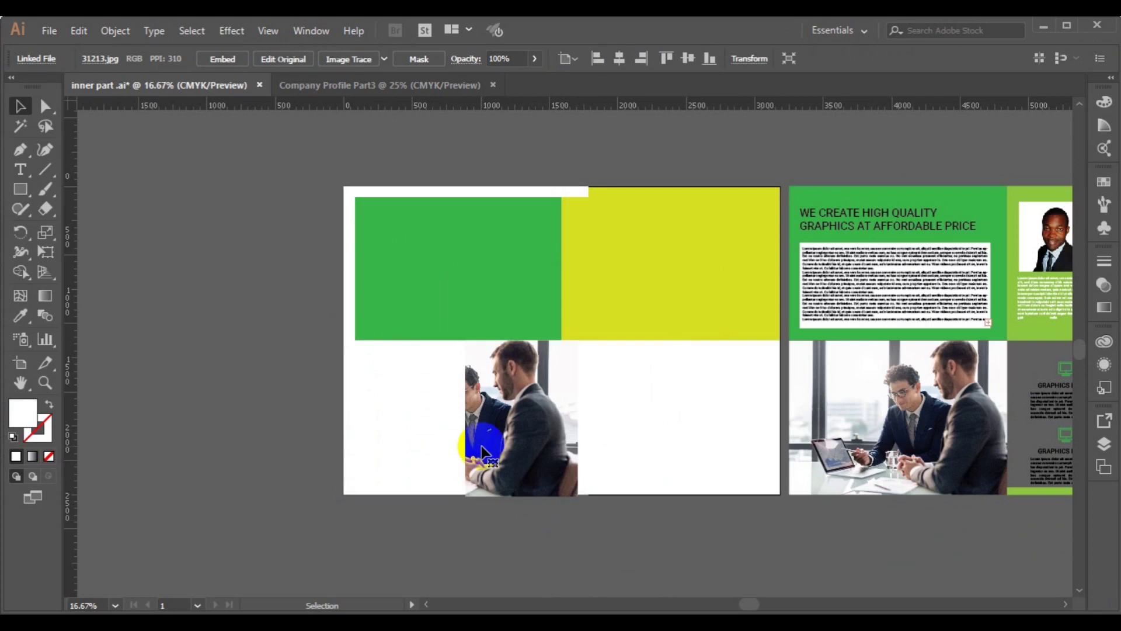
right_click(481, 447)
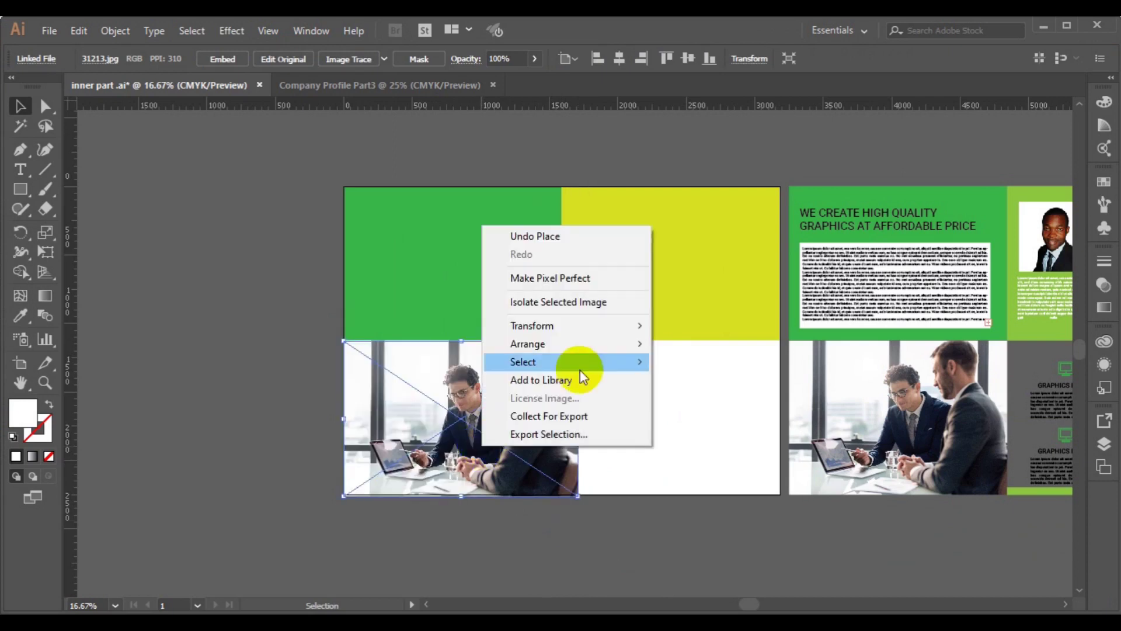
mouse_move(570, 349)
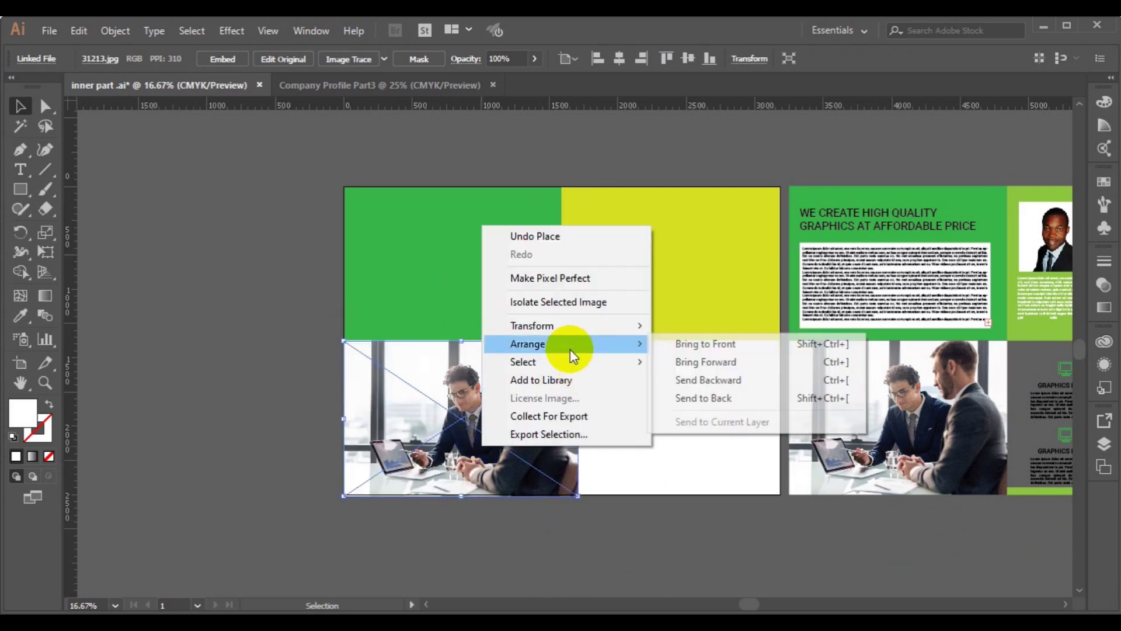
left_click(725, 395)
Step: Make a clipping mask of the photo with the lower-left panel rectangle
left_click(511, 441)
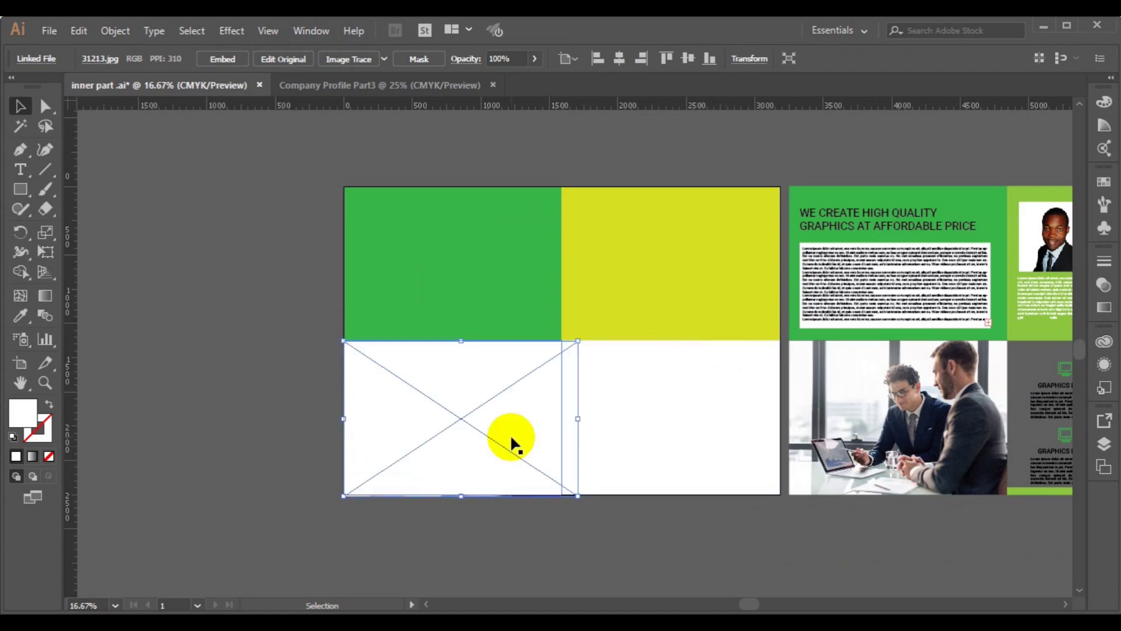
left_click(511, 440, "shift")
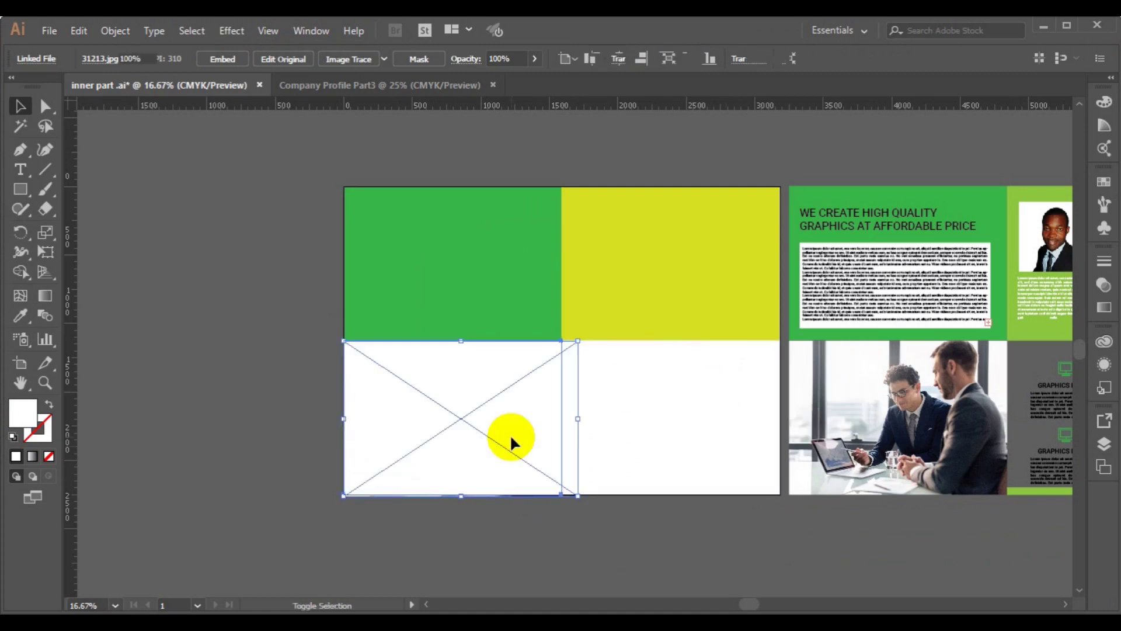
right_click(512, 436)
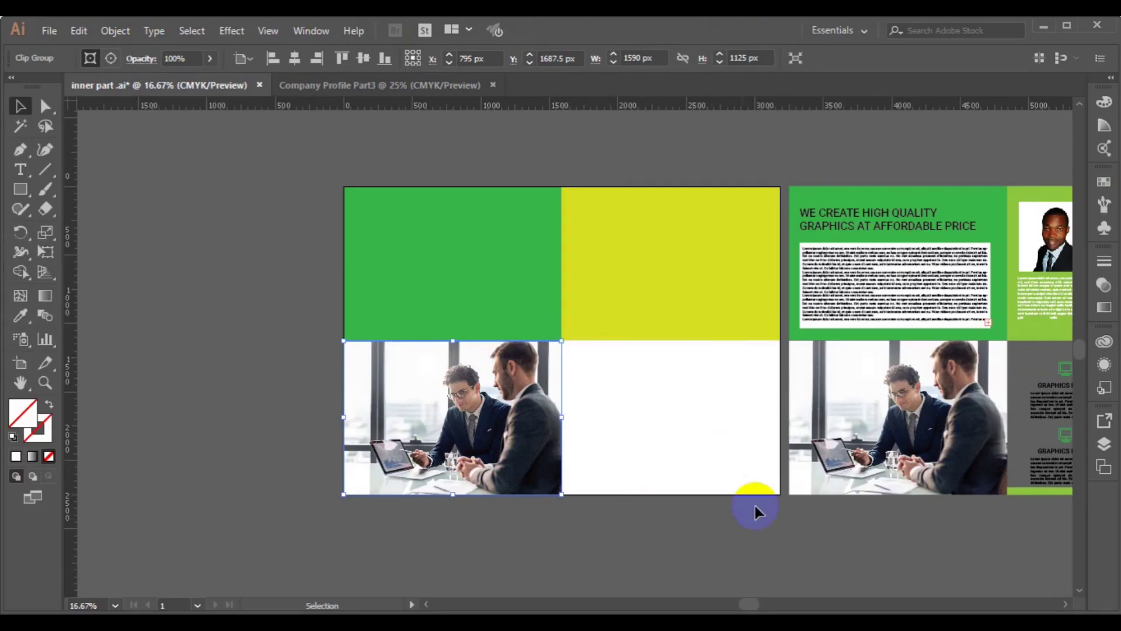
left_click(1064, 605)
left_click(1064, 605)
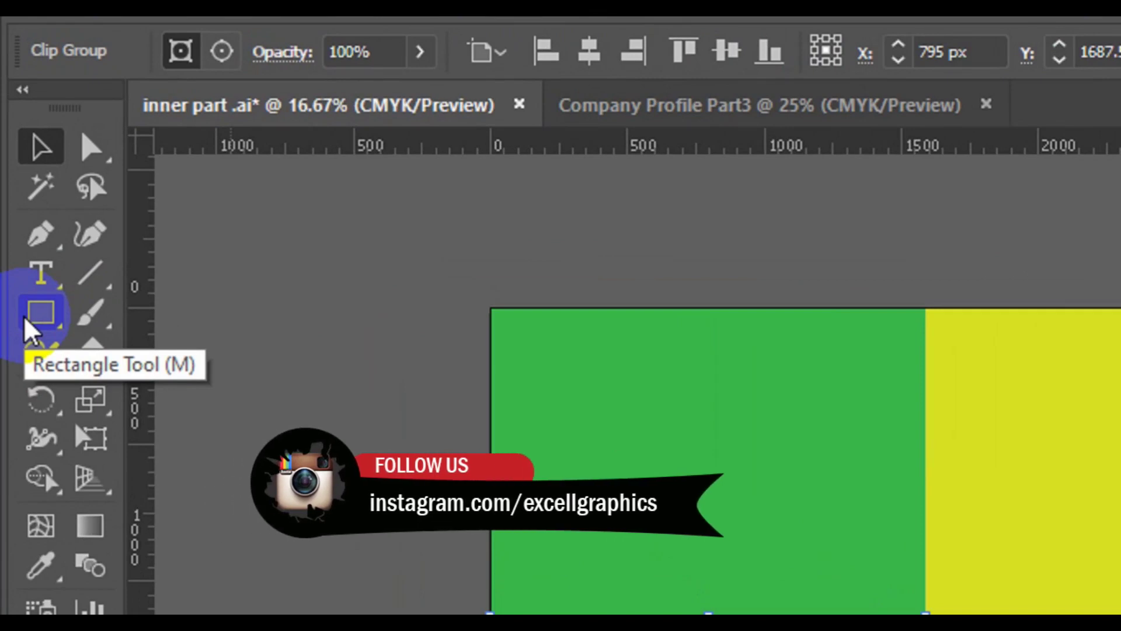
Step: Draw a white-filled box in the upper part of the green top-left panel
left_click(27, 322)
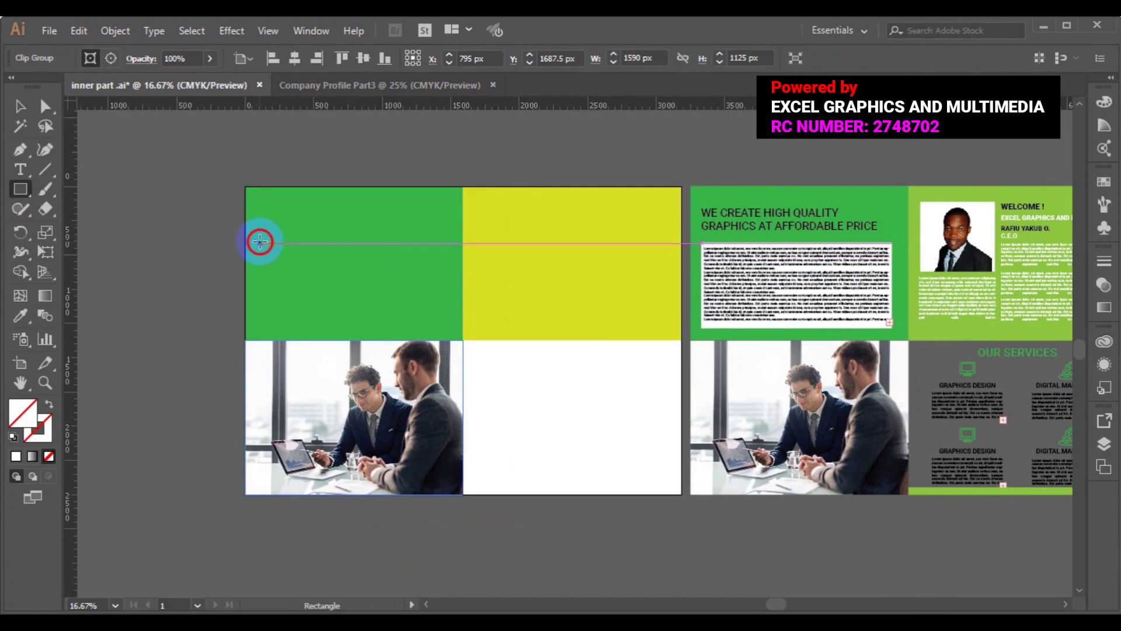
left_click_drag(260, 242, 447, 328)
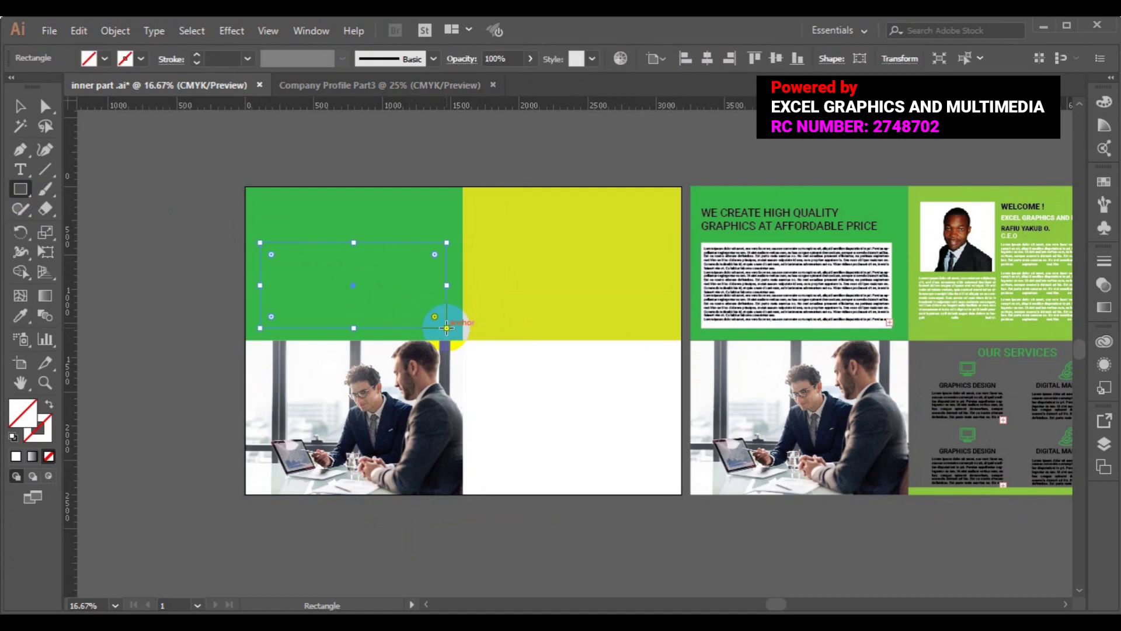
left_click(100, 64)
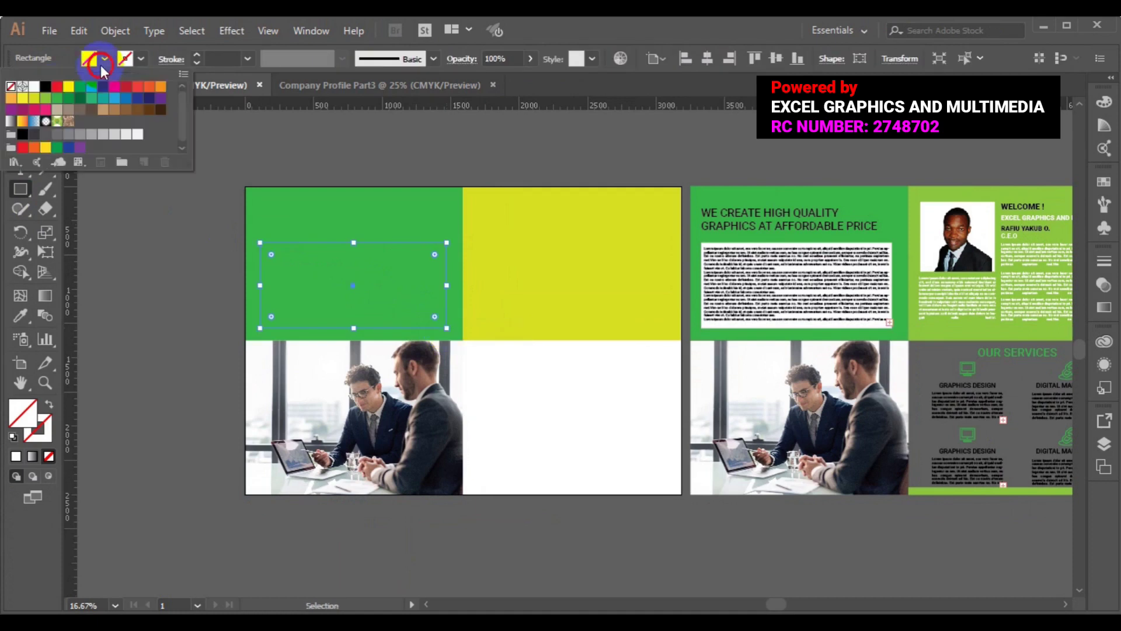
left_click(36, 88)
left_click(17, 190)
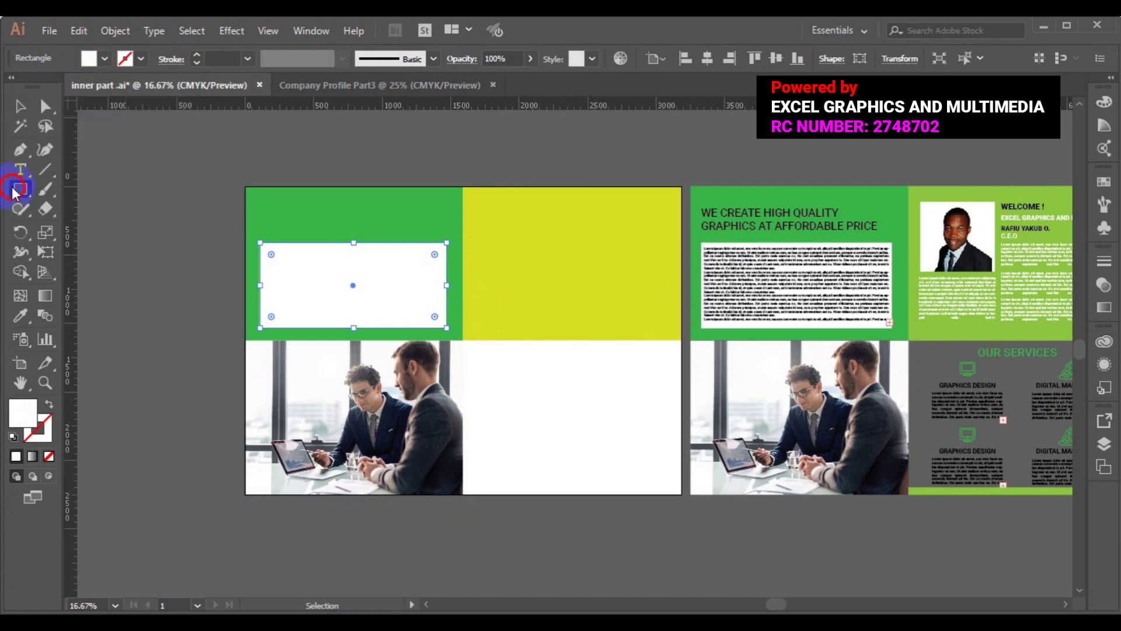
left_click(19, 106)
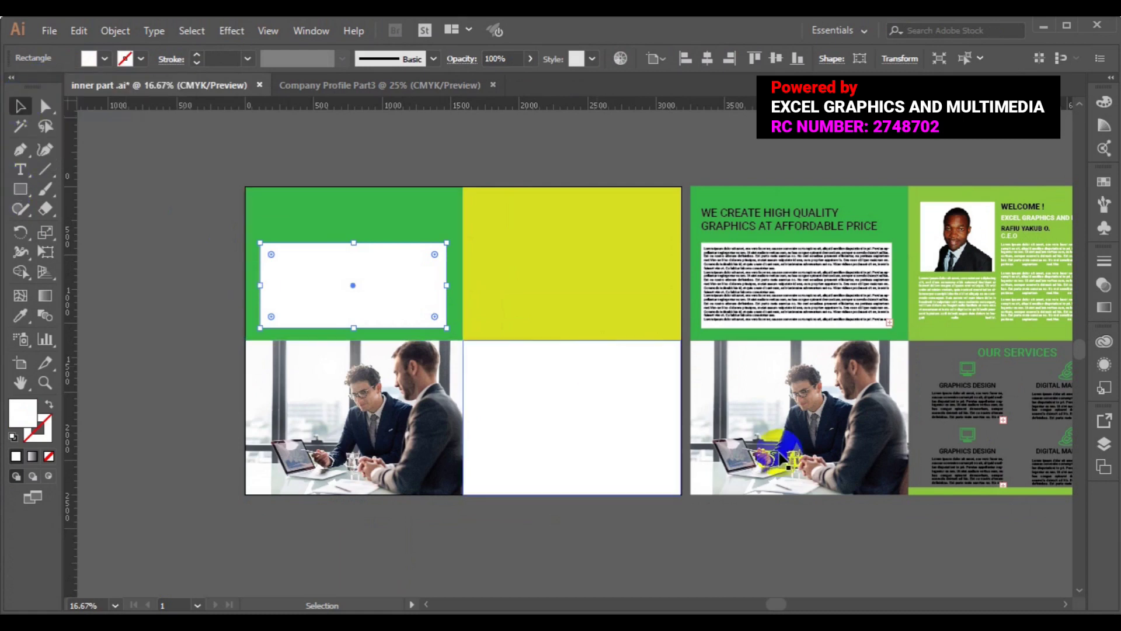
left_click(788, 545)
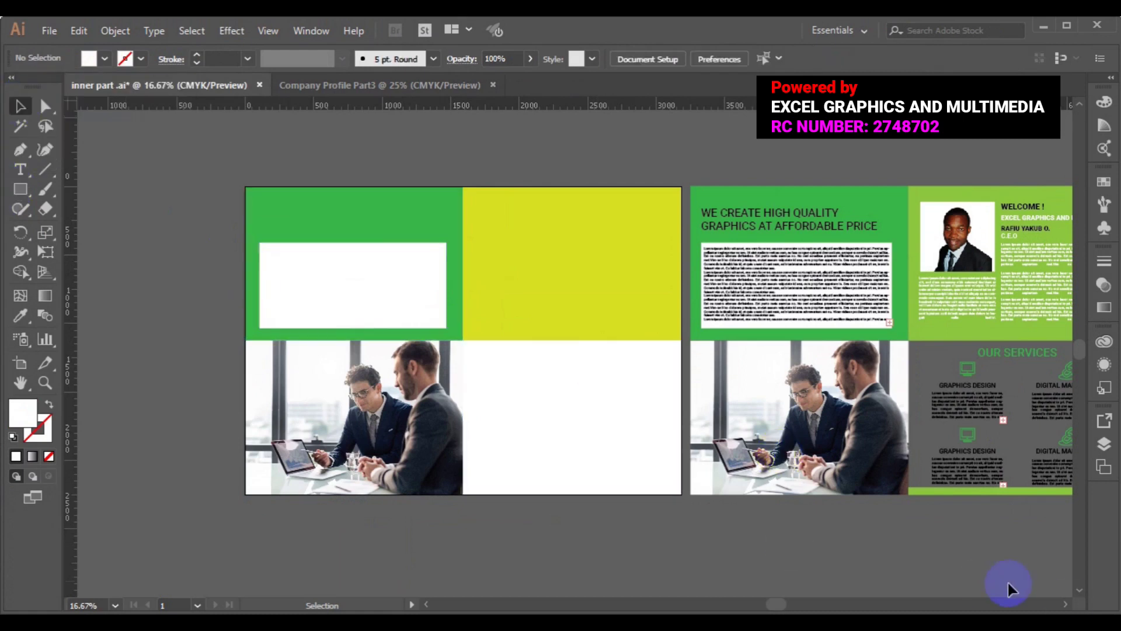
left_click(1066, 605)
Step: Draw a thin green-filled strip along the bottom edge of the lower-right white panel
left_click(1066, 604)
left_click(1067, 605)
left_click(1067, 605)
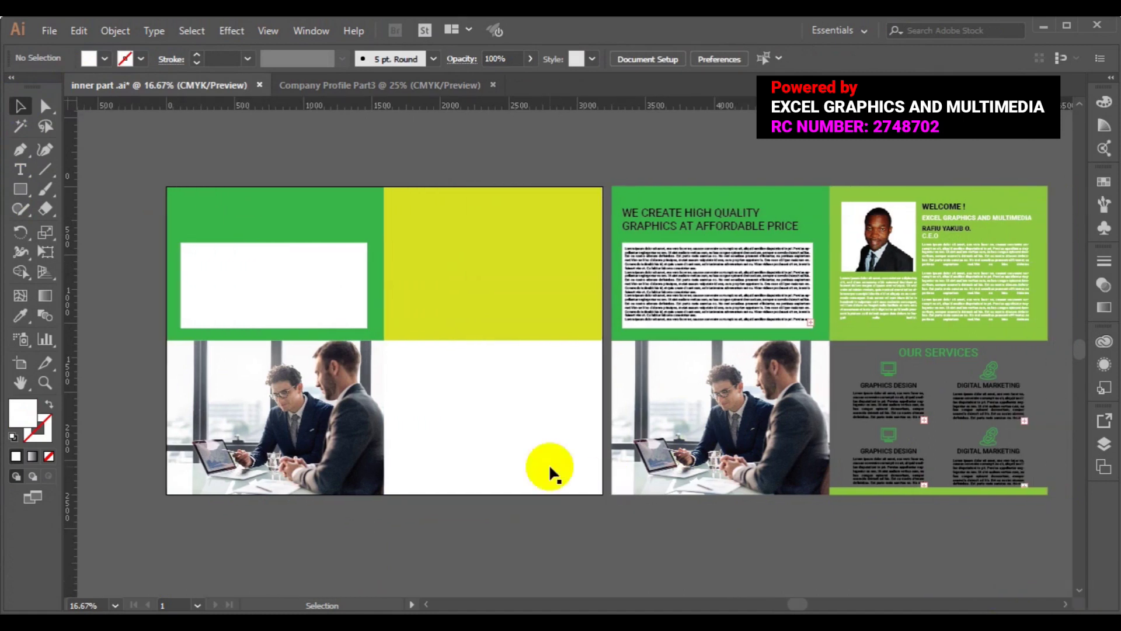
left_click(20, 198)
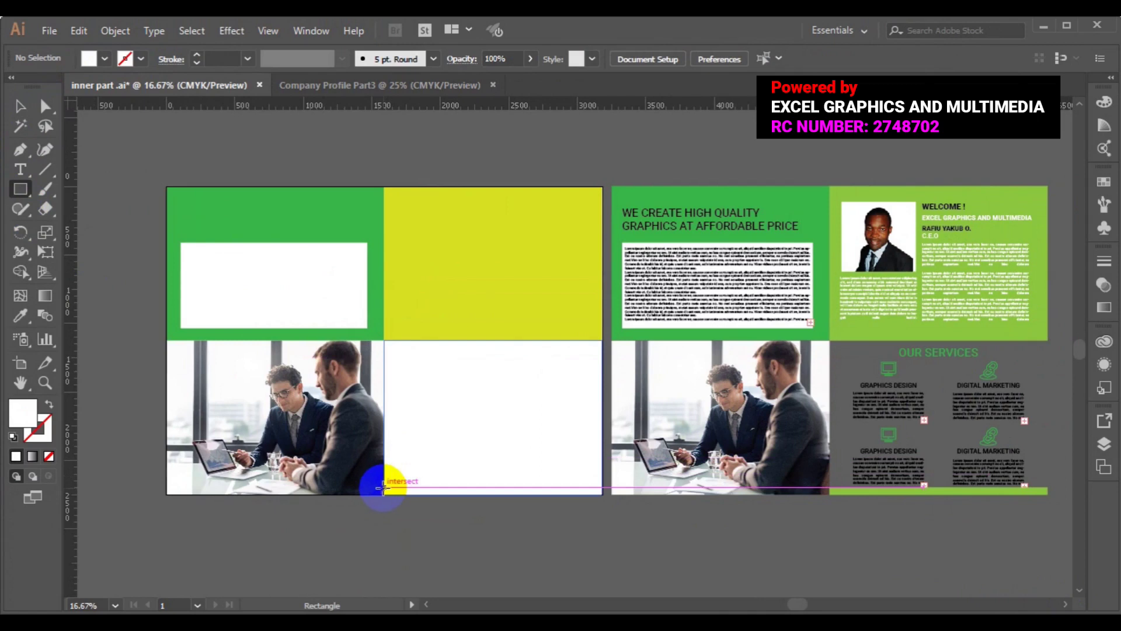
mouse_move(383, 488)
left_mouse_down()
mouse_move(601, 501)
mouse_move(602, 492)
left_mouse_up()
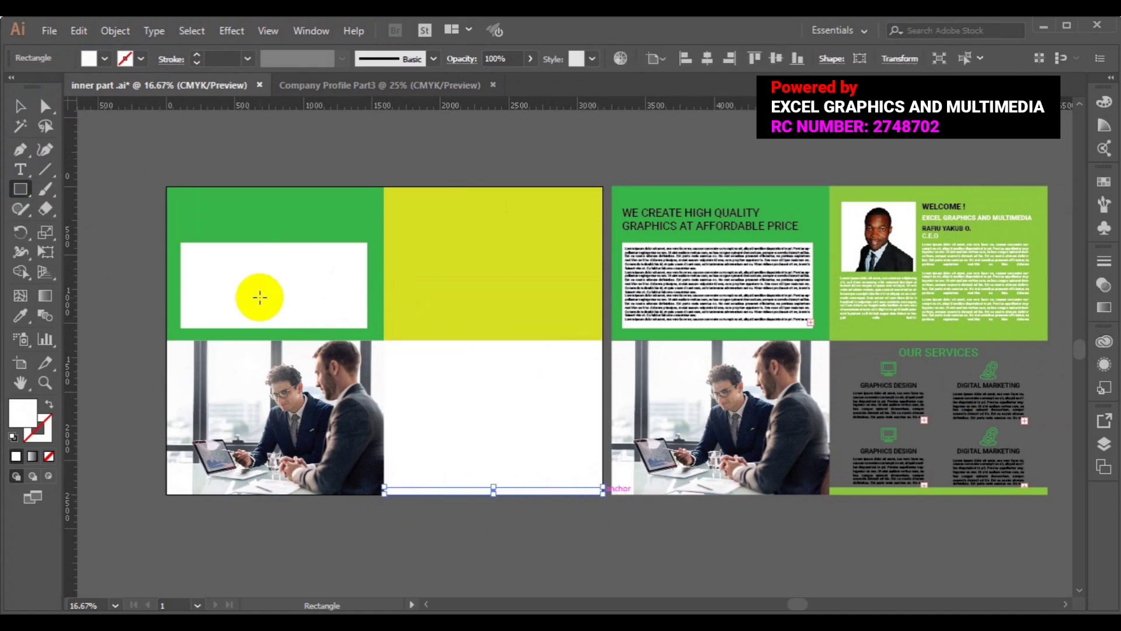
left_click(99, 61)
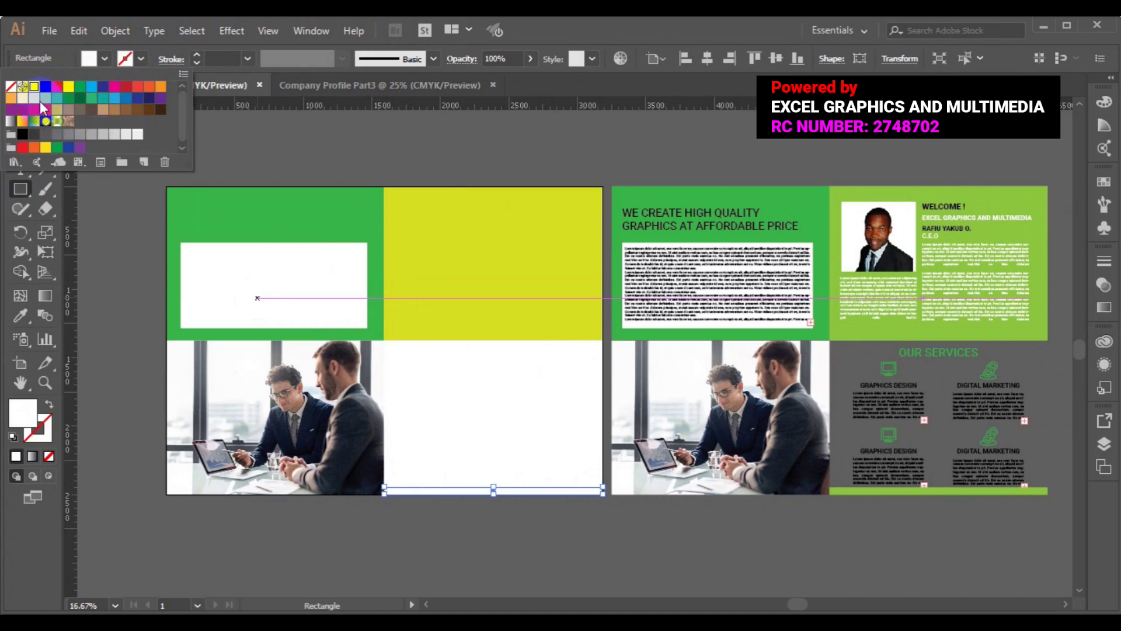
left_click(34, 99)
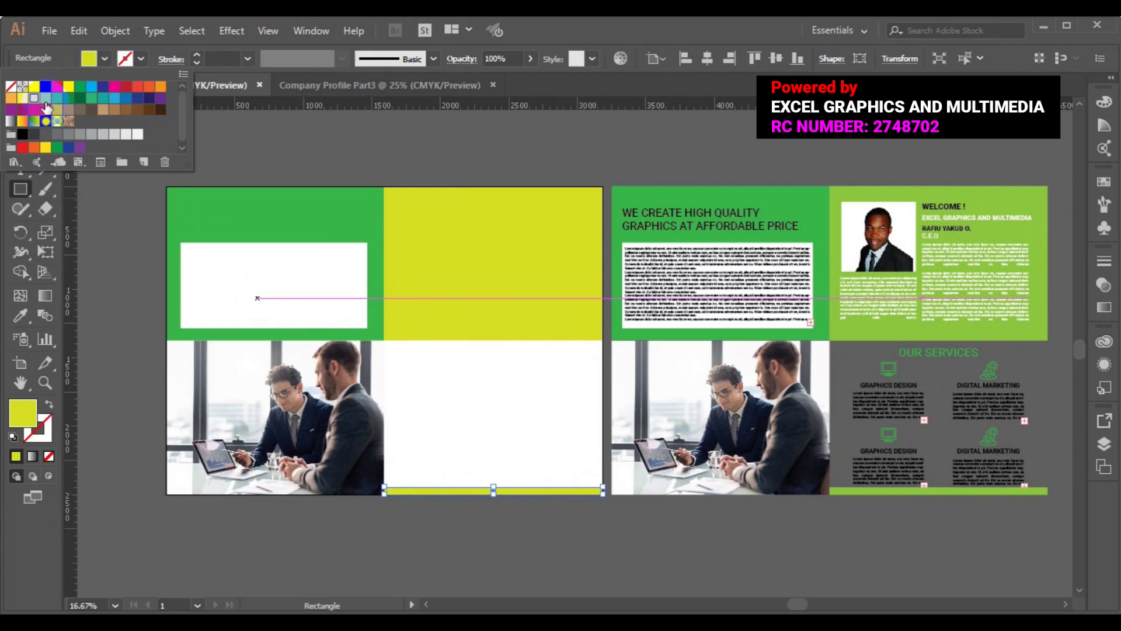
left_click(46, 100)
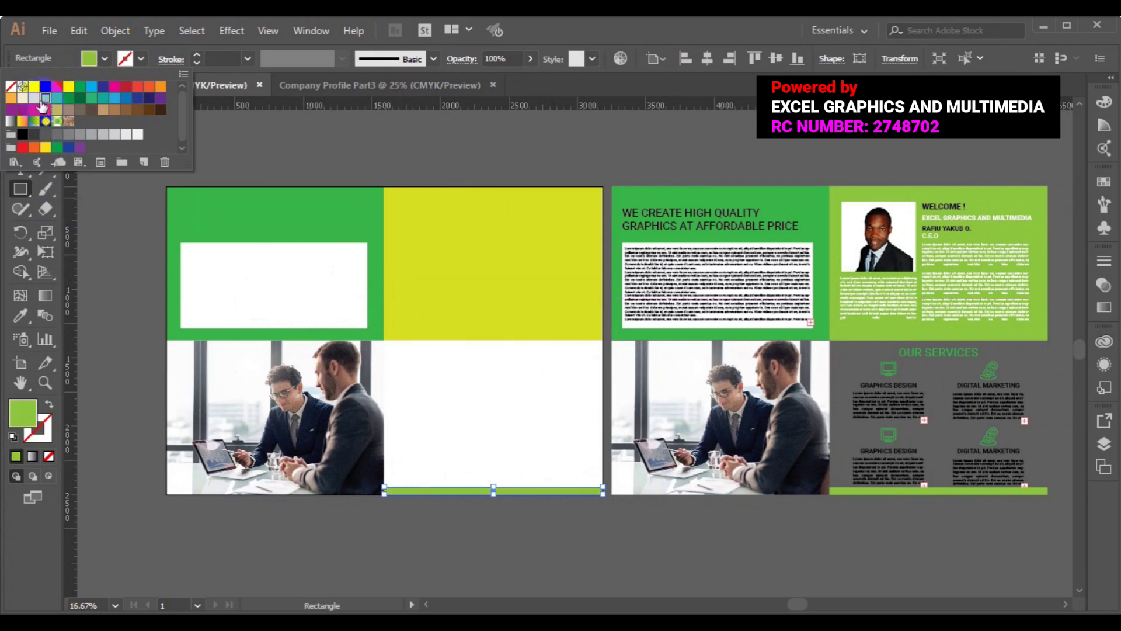
left_click(21, 192)
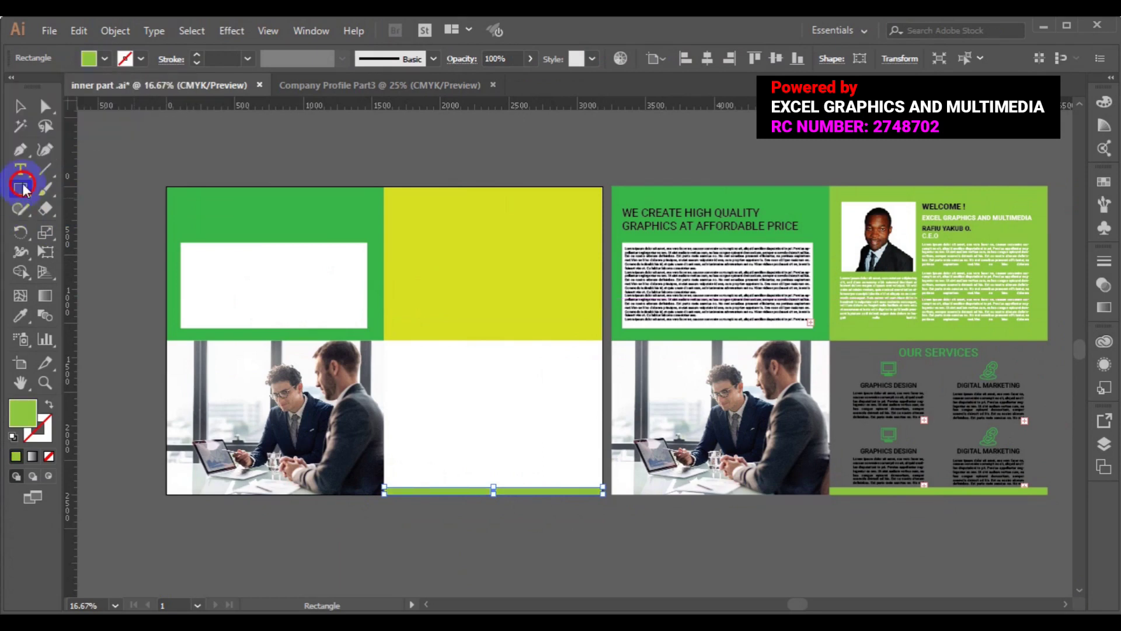
left_click(19, 106)
left_click(508, 387)
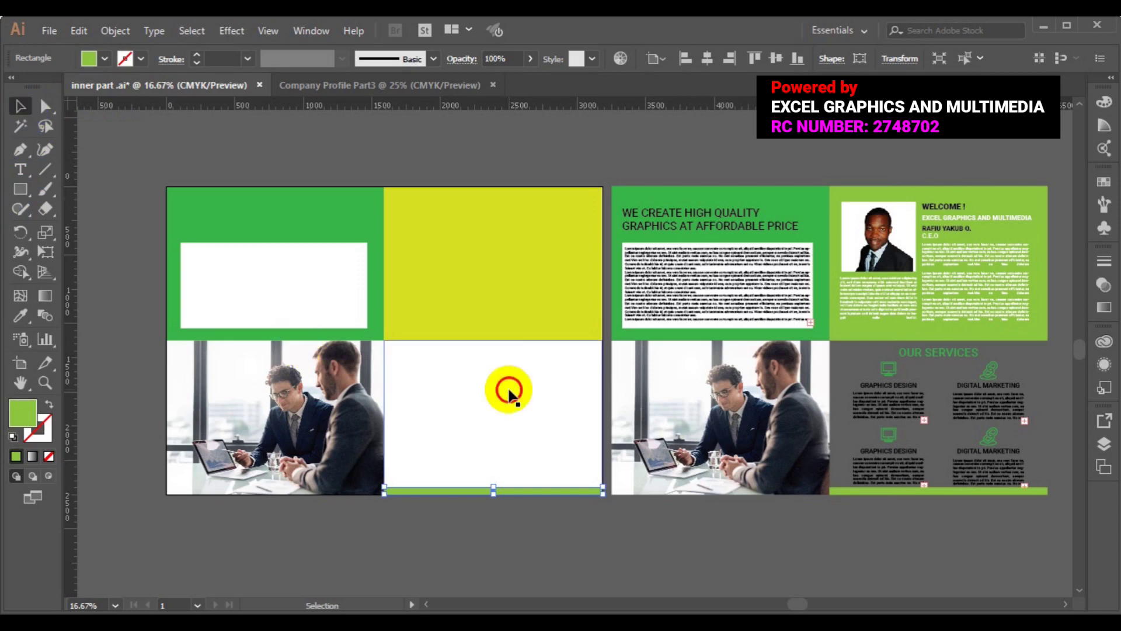
key("ctrl+shift+a")
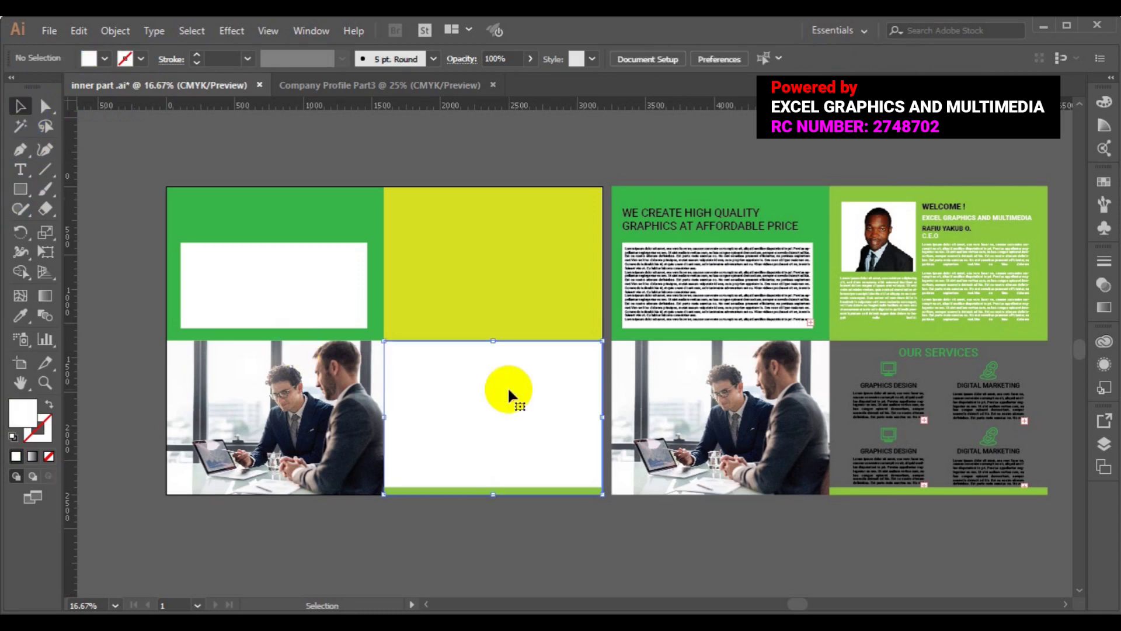
Step: Delete the old spread's green bottom bar and move the Our Services grid into the lower-right panel
left_click(960, 501)
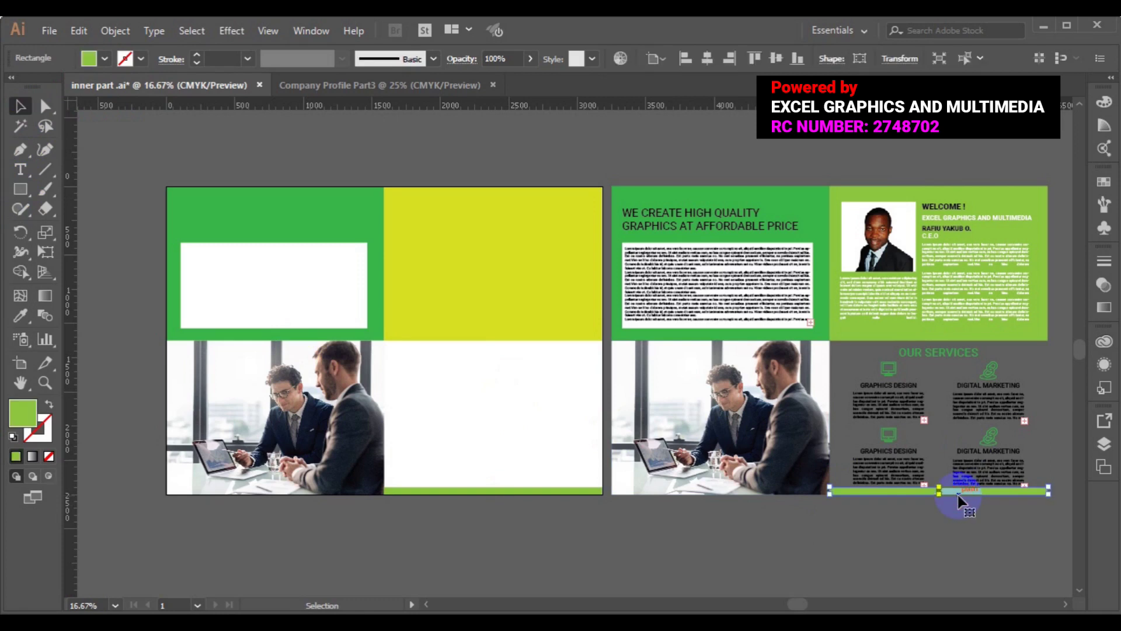
key("Delete")
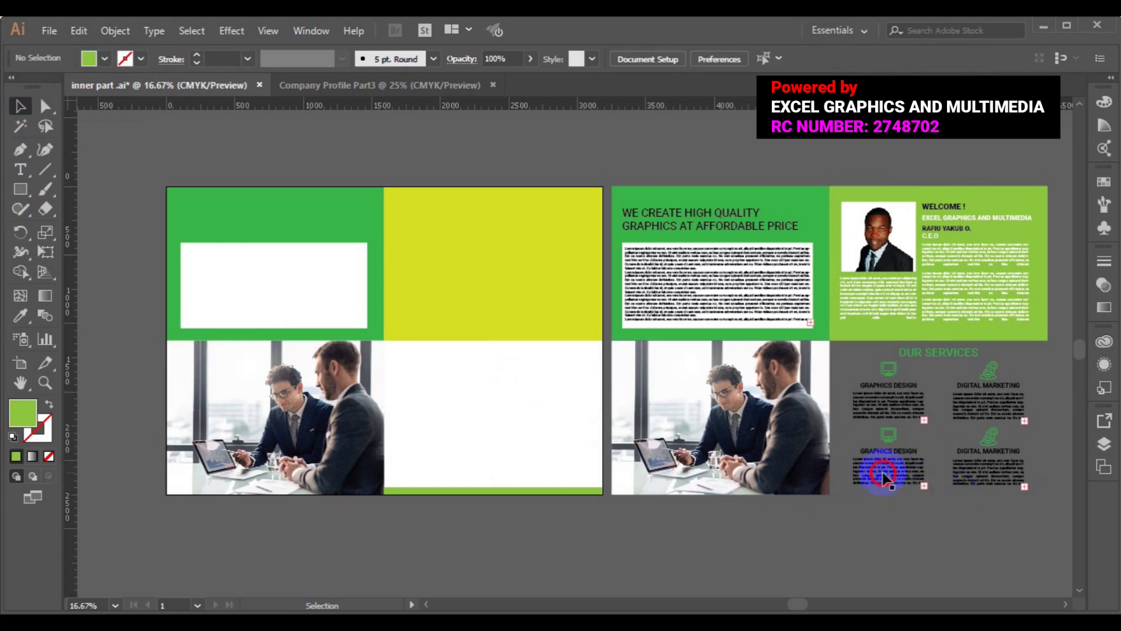
left_click(882, 472)
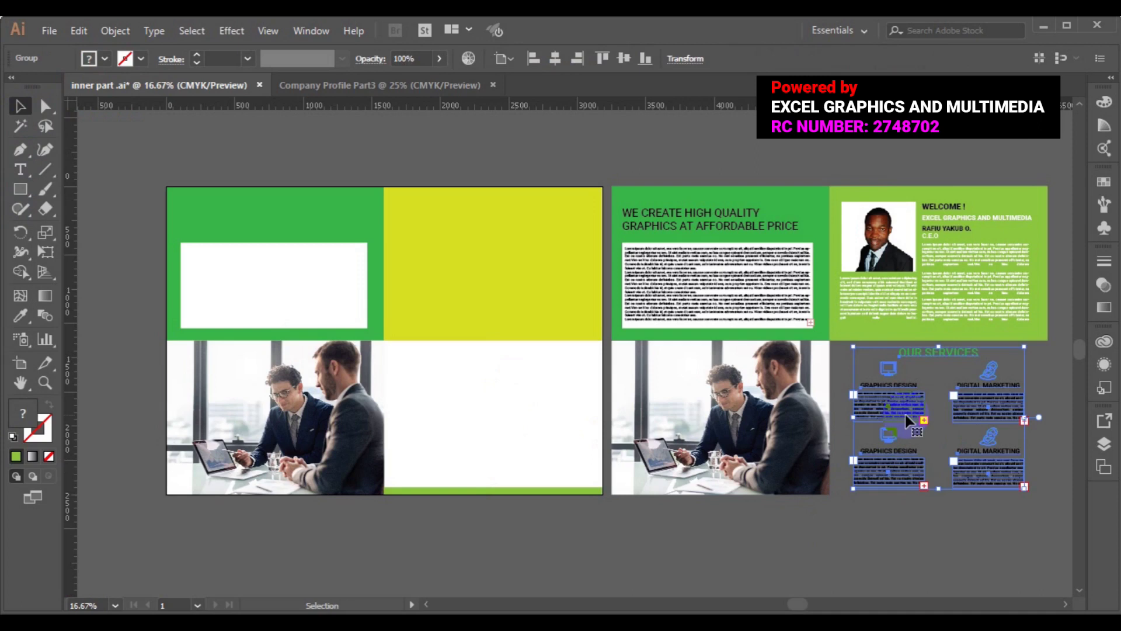
left_click_drag(907, 419, 468, 409)
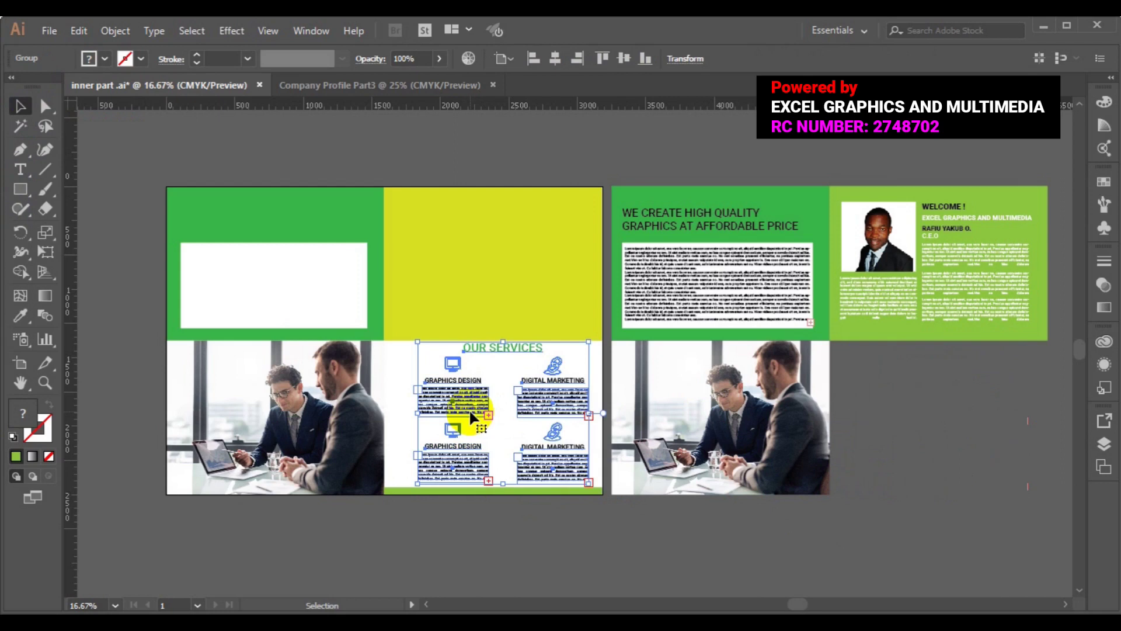
left_click_drag(471, 414, 470, 415)
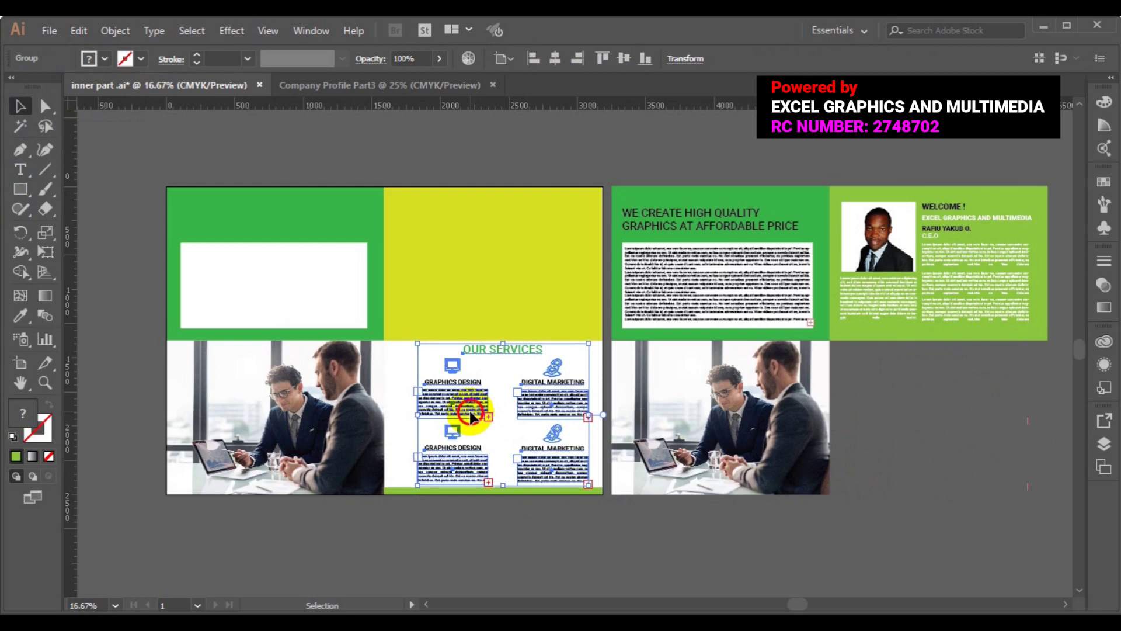
left_click_drag(471, 416, 470, 416)
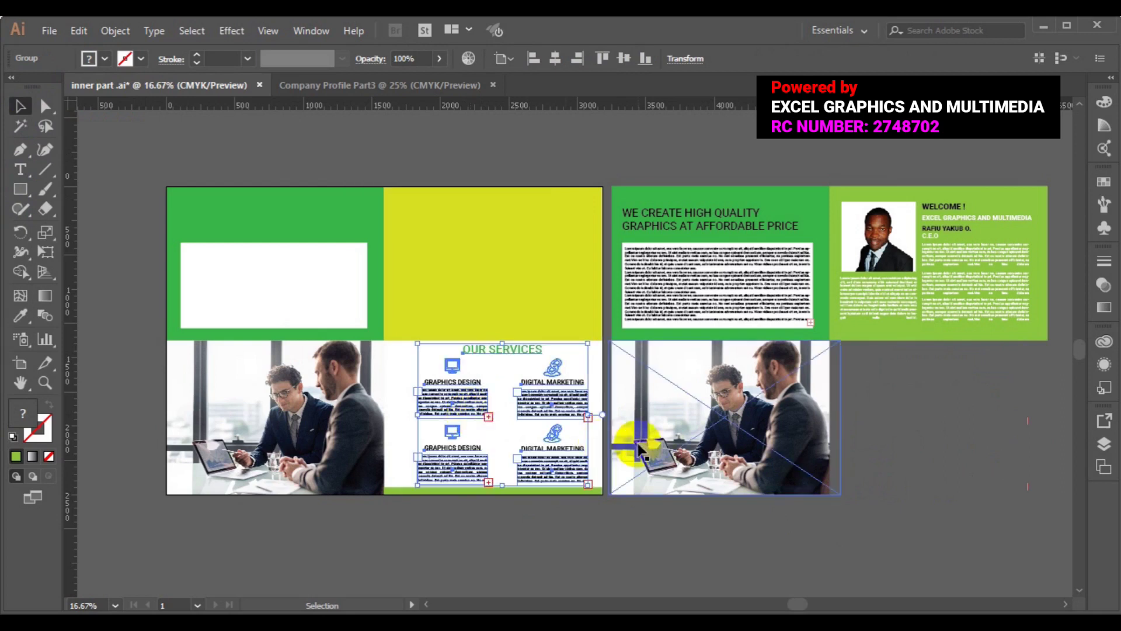
Step: Delete the green background behind the welcome block and group the CEO photo with its text
left_click(854, 446)
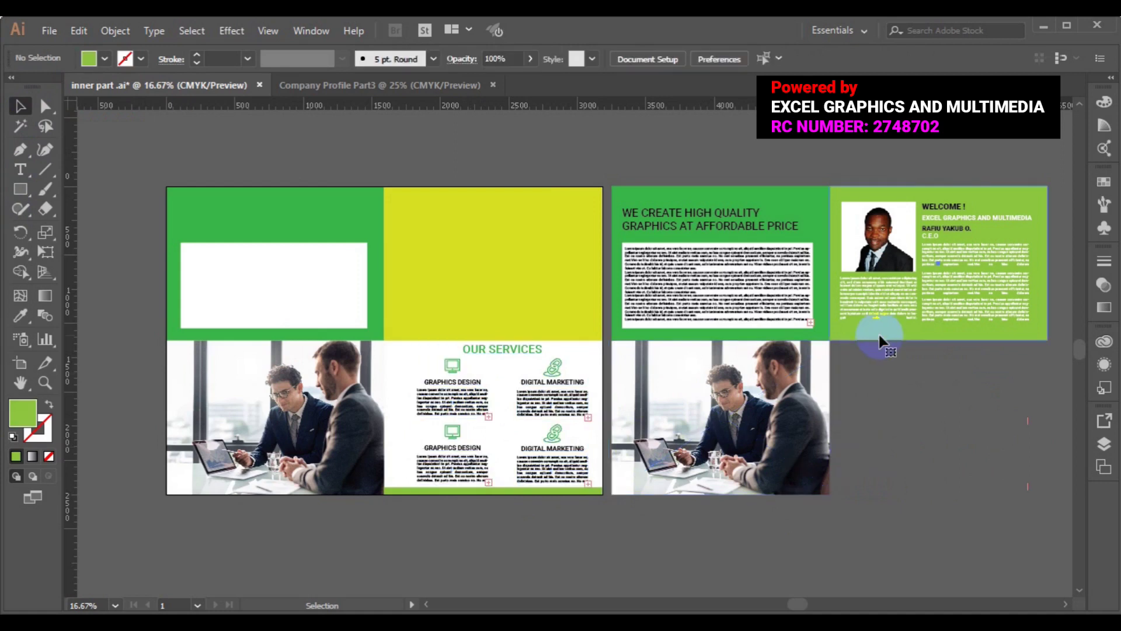
left_click(880, 342)
key("Delete")
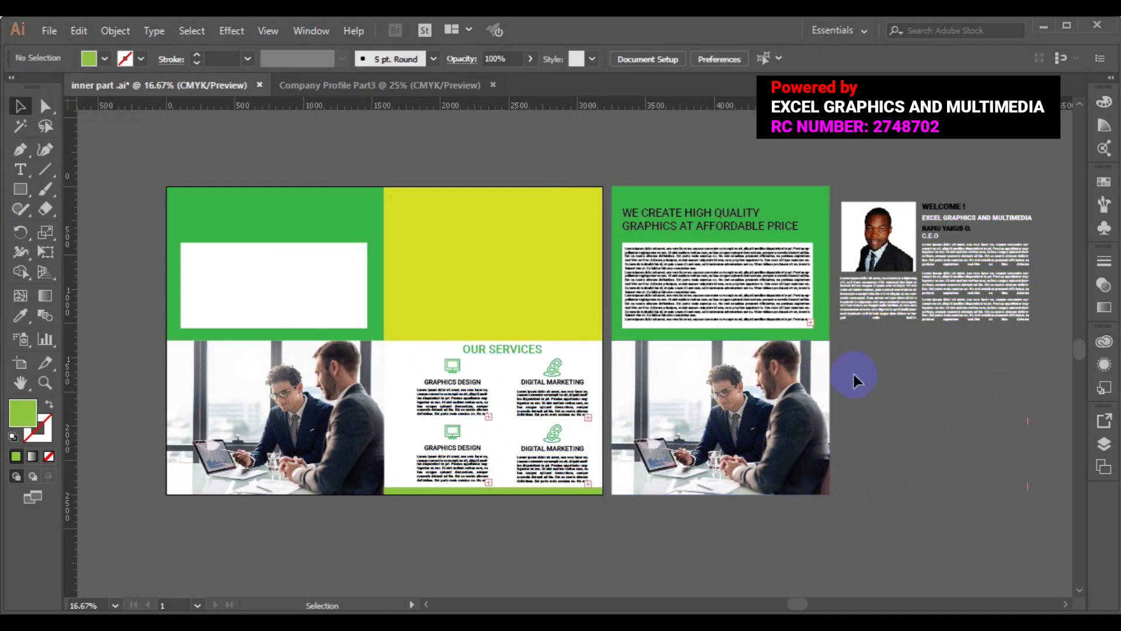
left_click_drag(865, 356, 871, 177)
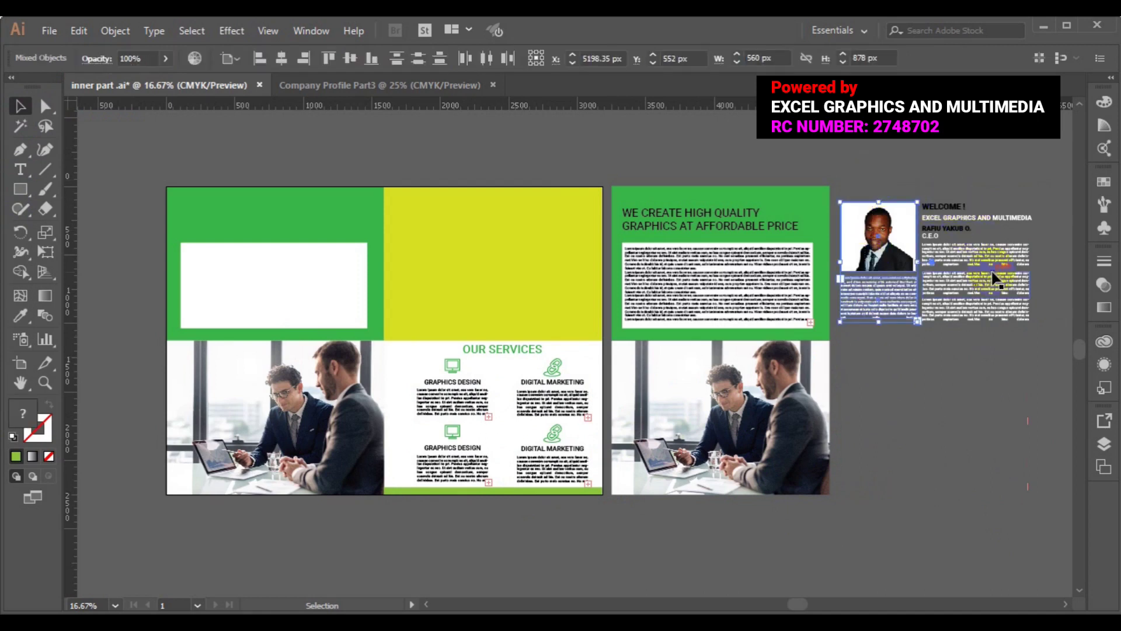
key("ctrl+g")
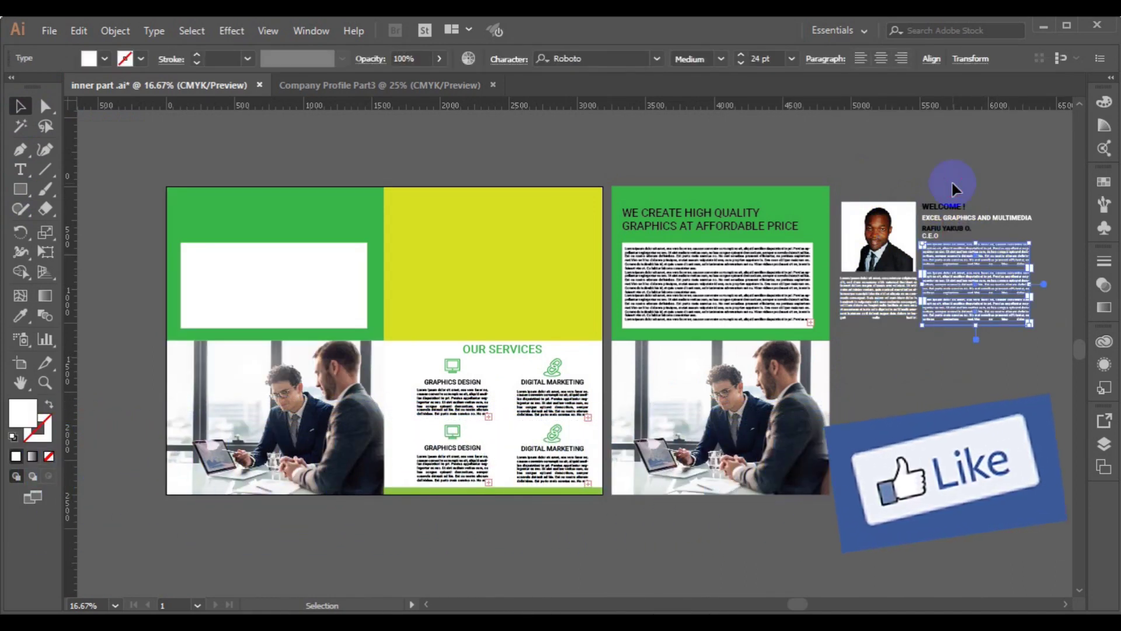
Step: Select the WELCOME heading, body text and portrait, try moving them, then undo the move
left_click_drag(924, 176, 965, 315)
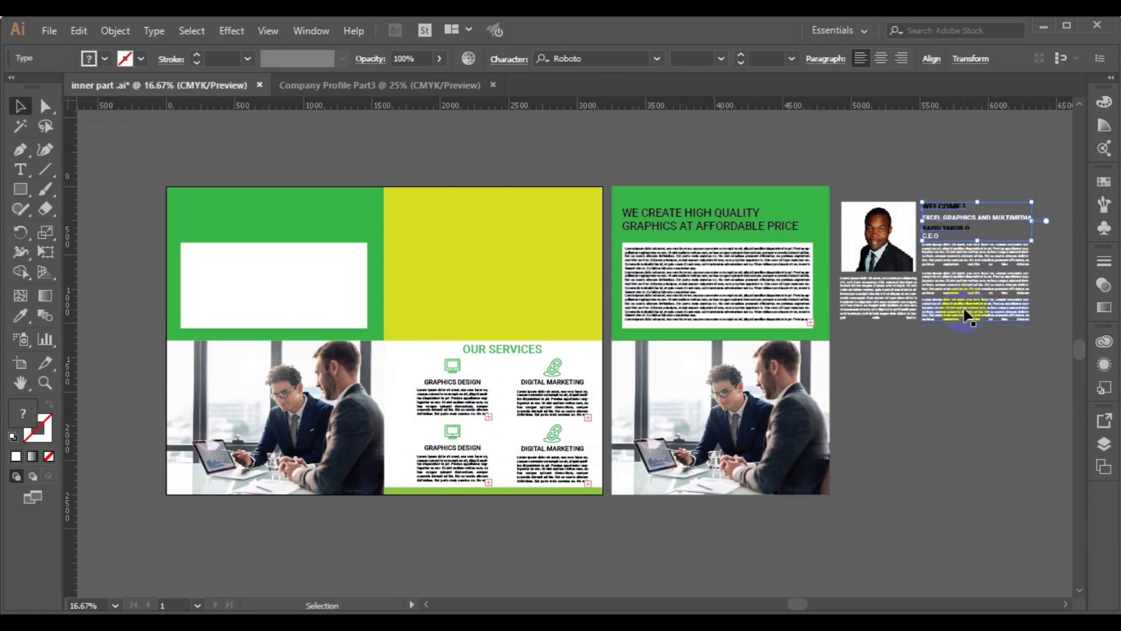
left_click(880, 274, "shift")
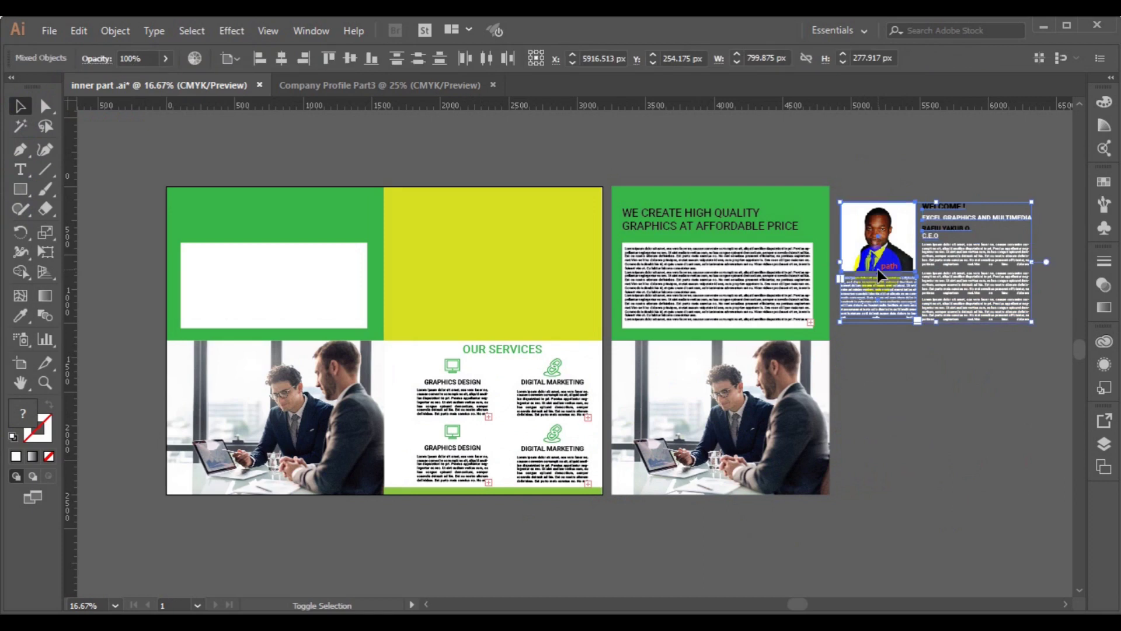
left_click(936, 287)
left_click_drag(936, 288, 502, 287)
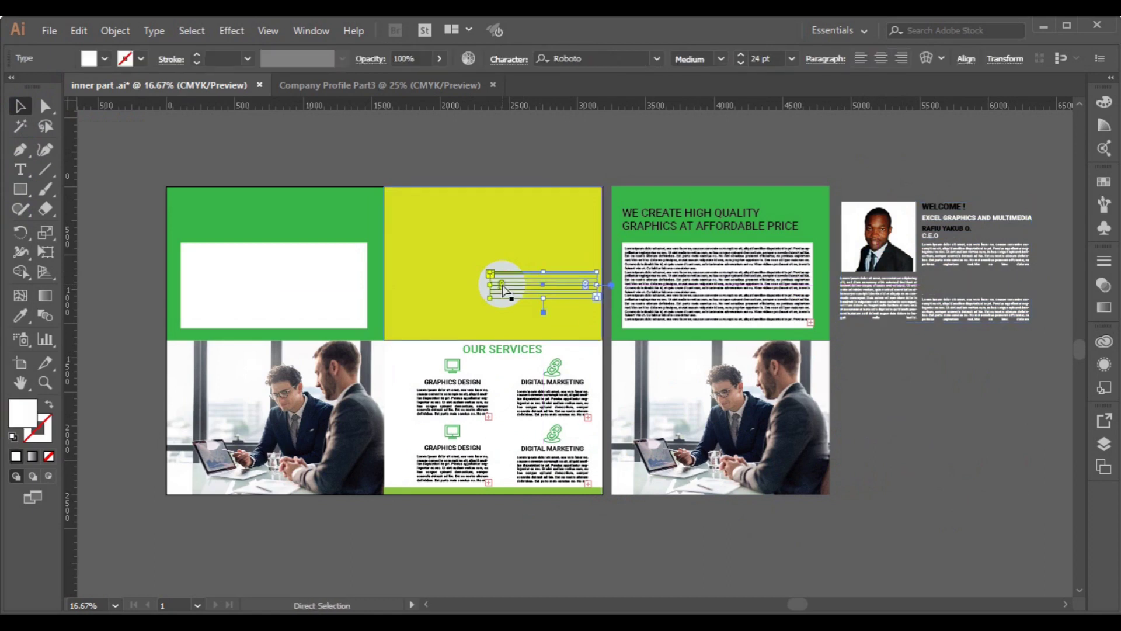
key("ctrl+z")
Step: Stretch the body text frame upward so it sits directly under the CEO title
left_click(919, 319)
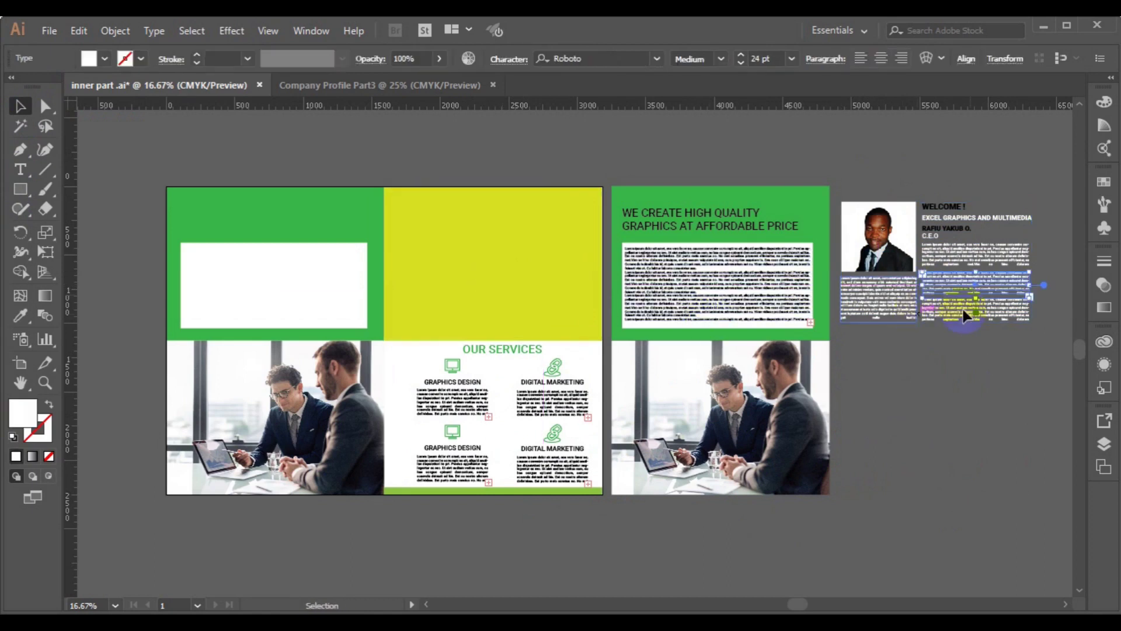
left_click(960, 318, "shift")
left_click(960, 277)
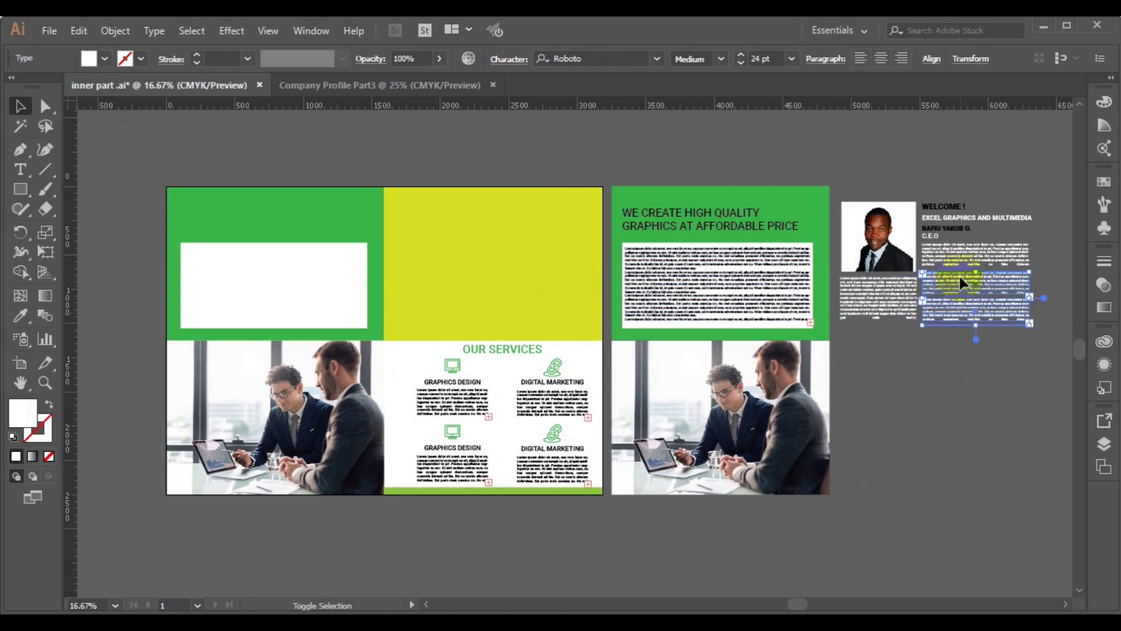
left_click_drag(962, 266, 941, 211)
Step: Drag the CEO photo, heading and body text together toward the yellow-green panel
left_click(909, 234)
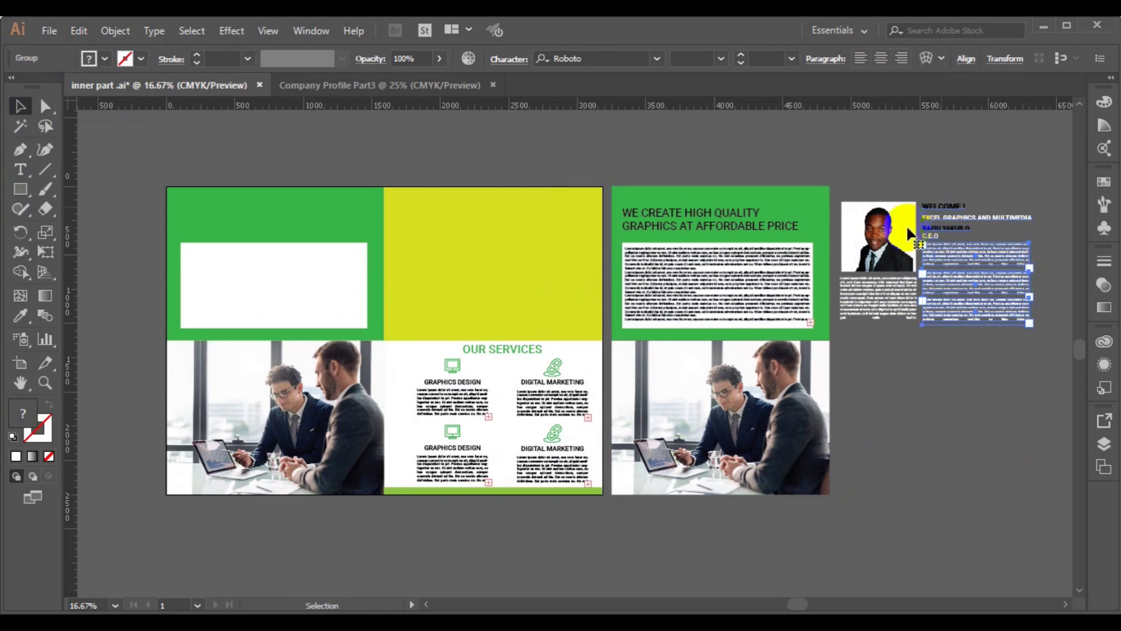
left_click(901, 235, "shift")
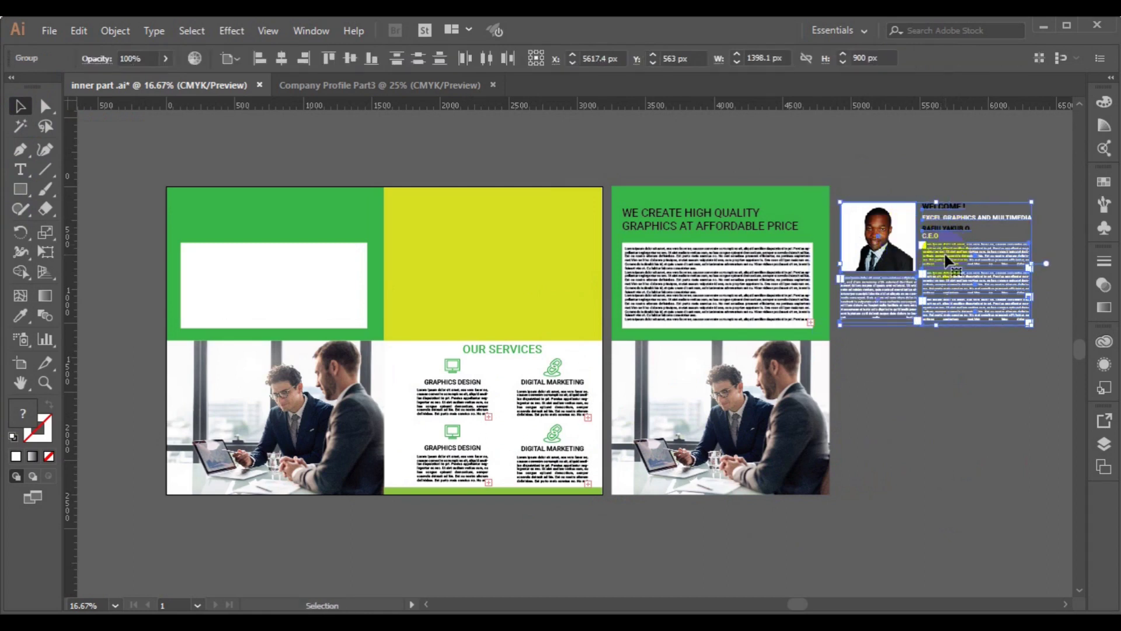
left_click_drag(947, 258, 502, 255)
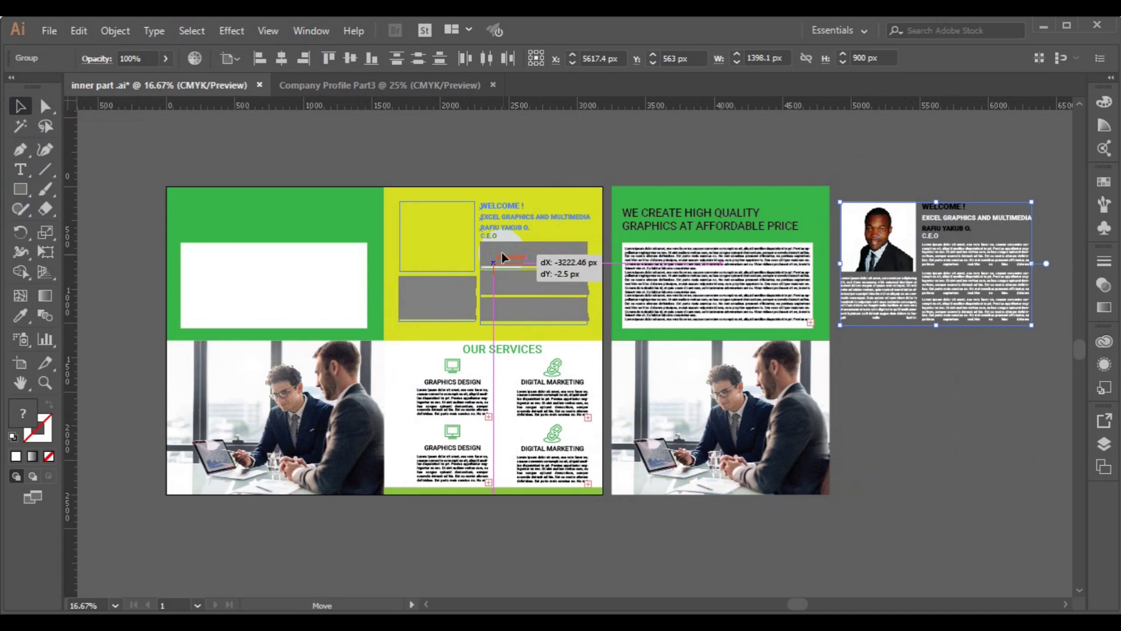
Step: Drop the CEO welcome block onto the yellow-green panel and bring it to the front
left_click_drag(503, 255, 502, 252)
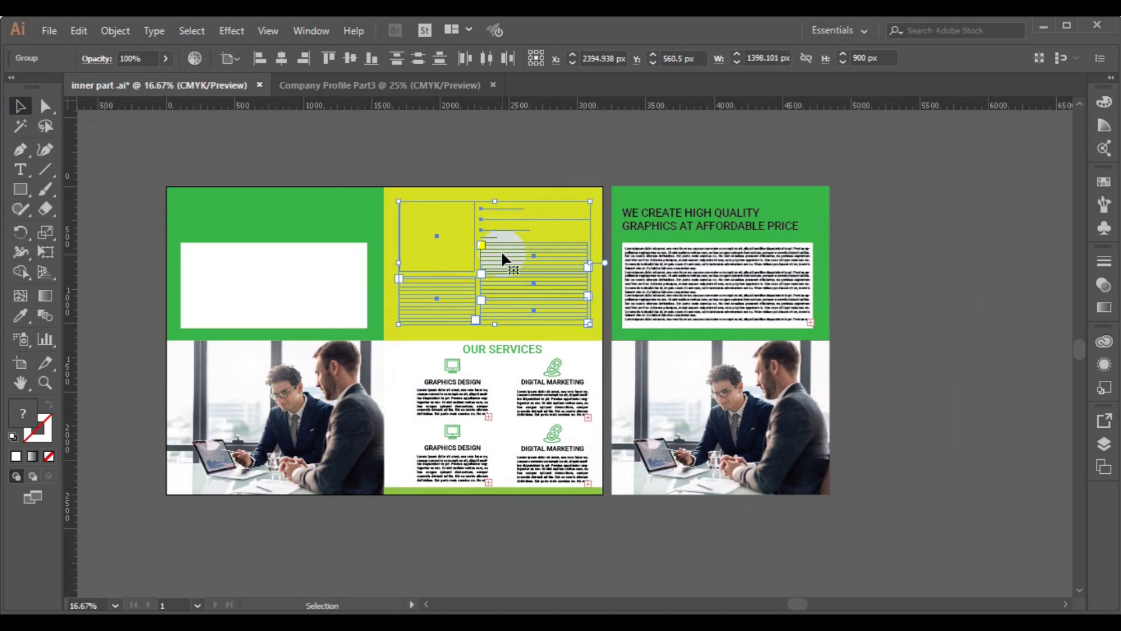
right_click(501, 254)
mouse_move(561, 414)
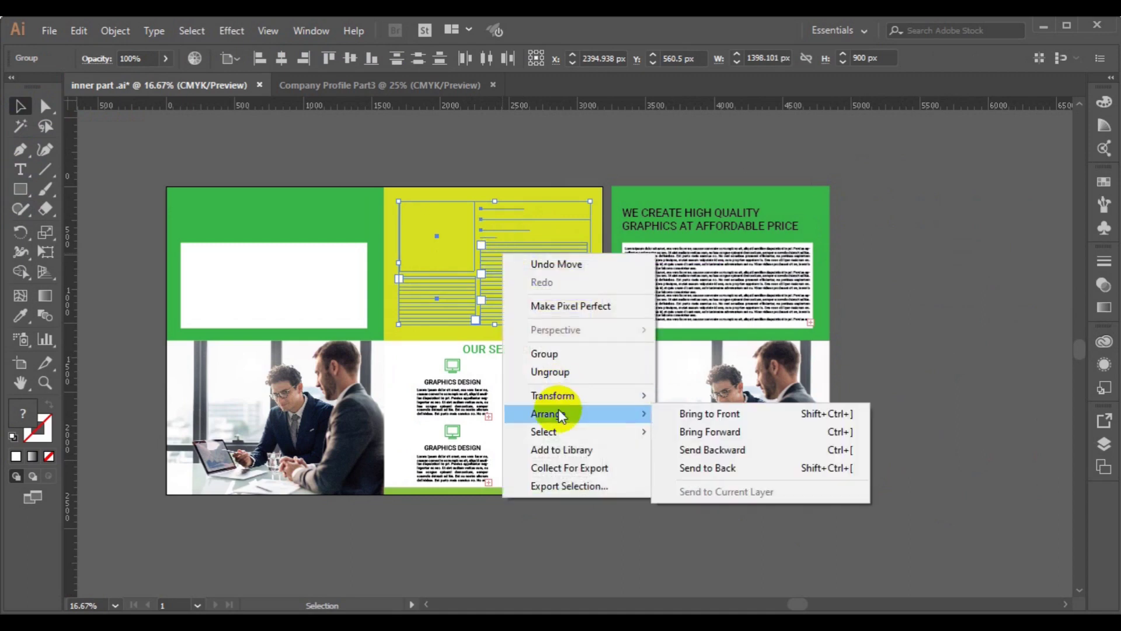
left_click(746, 414)
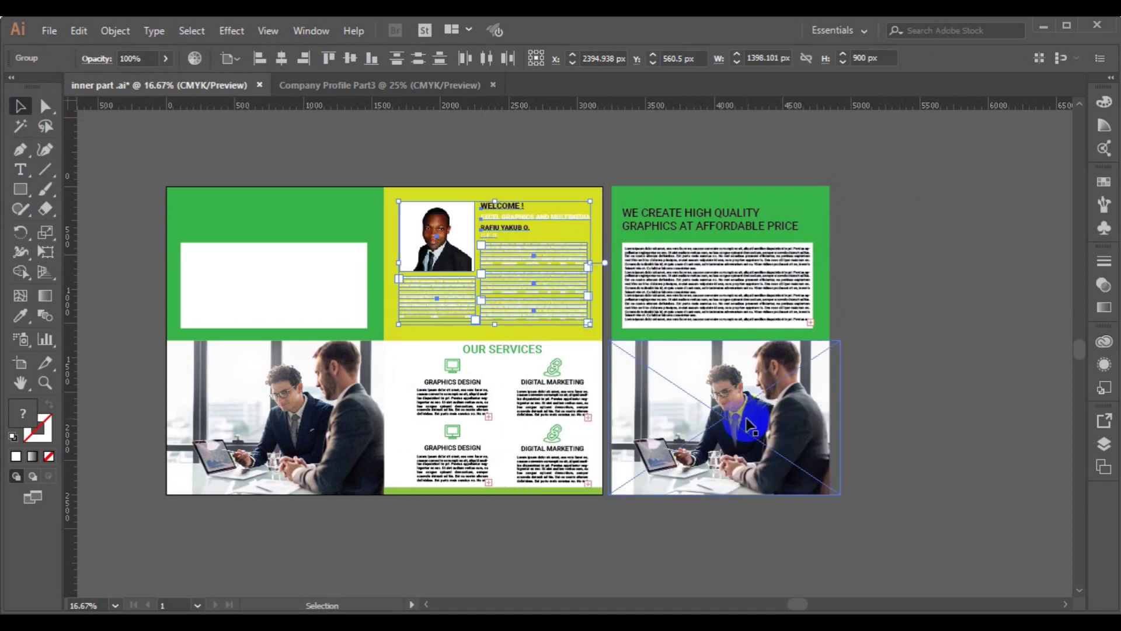
left_click(795, 289)
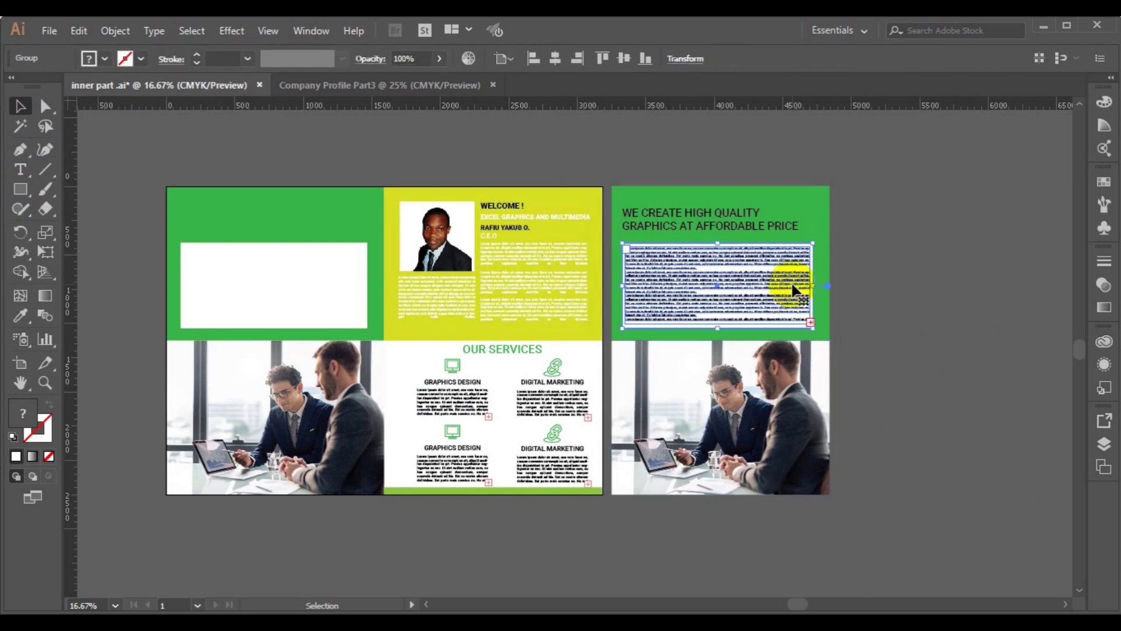
Step: Move the right-page body paragraph into the left panel's white box and bring it to the front
left_click_drag(794, 289, 349, 290)
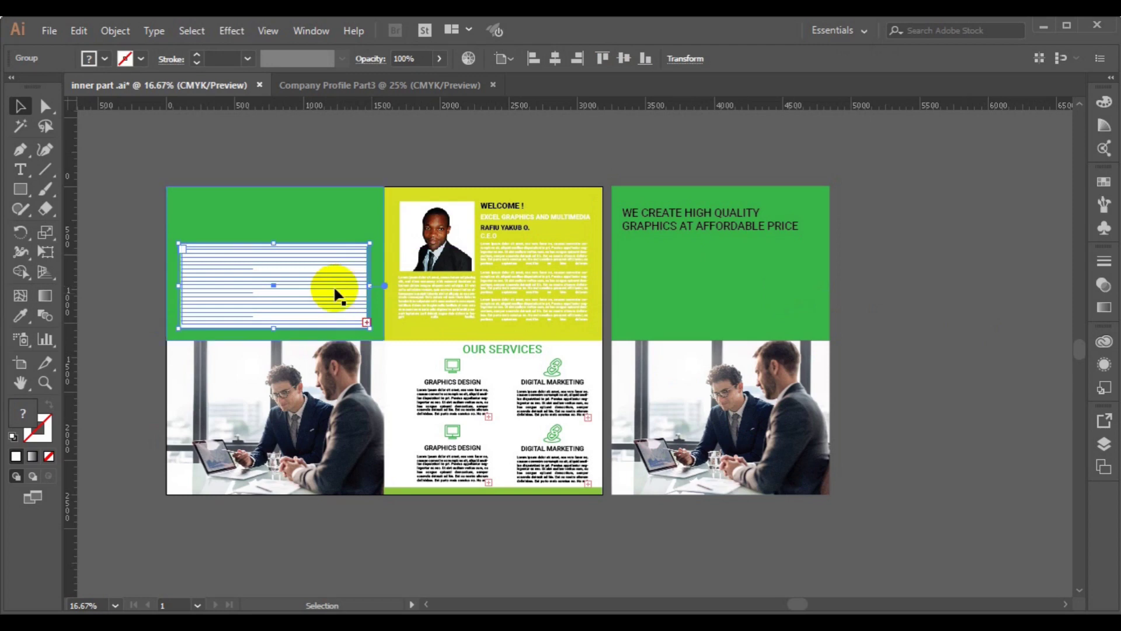
right_click(307, 289)
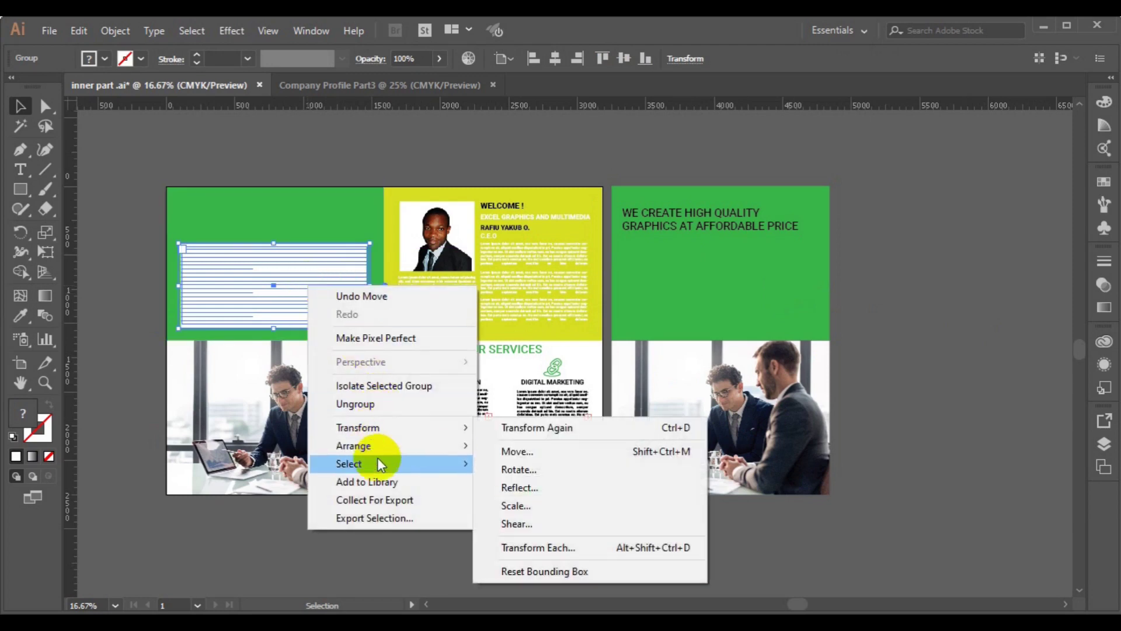
mouse_move(379, 453)
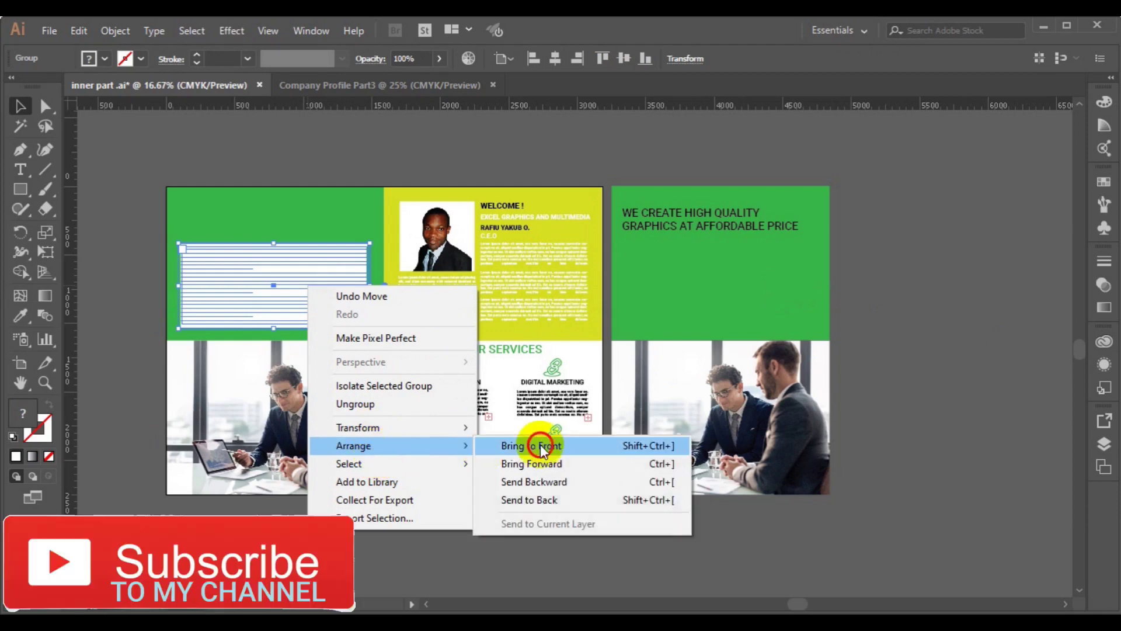
left_click(540, 447)
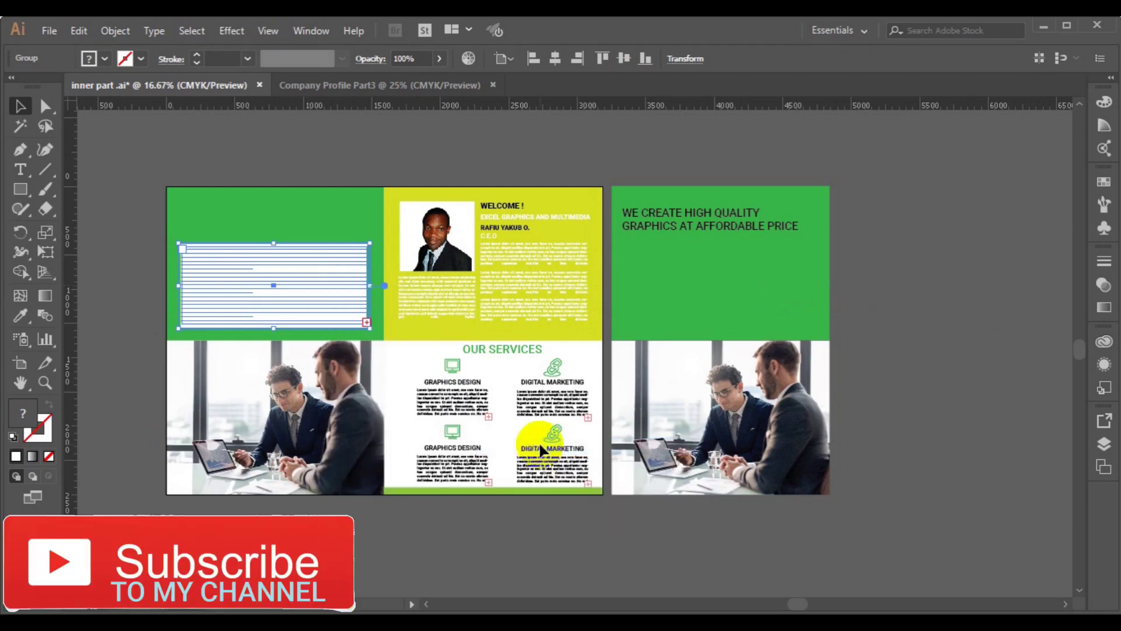
left_click(858, 301)
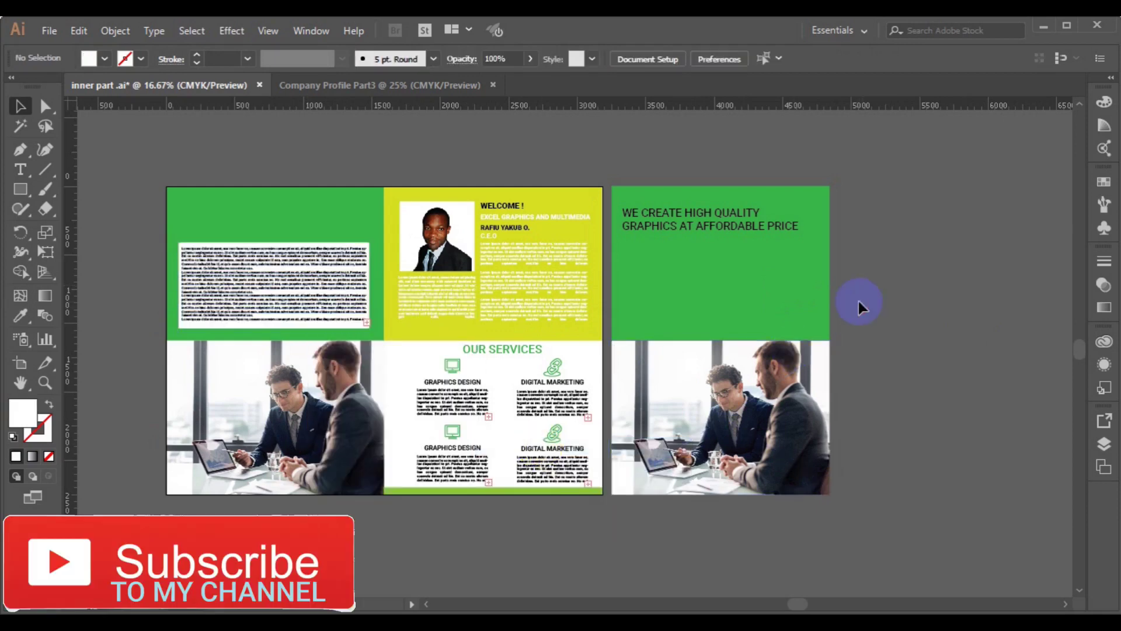
left_click(675, 217)
Step: Move the 'WE CREATE HIGH QUALITY GRAPHICS' headline onto the green panel, brought to front
left_click_drag(675, 219, 230, 217)
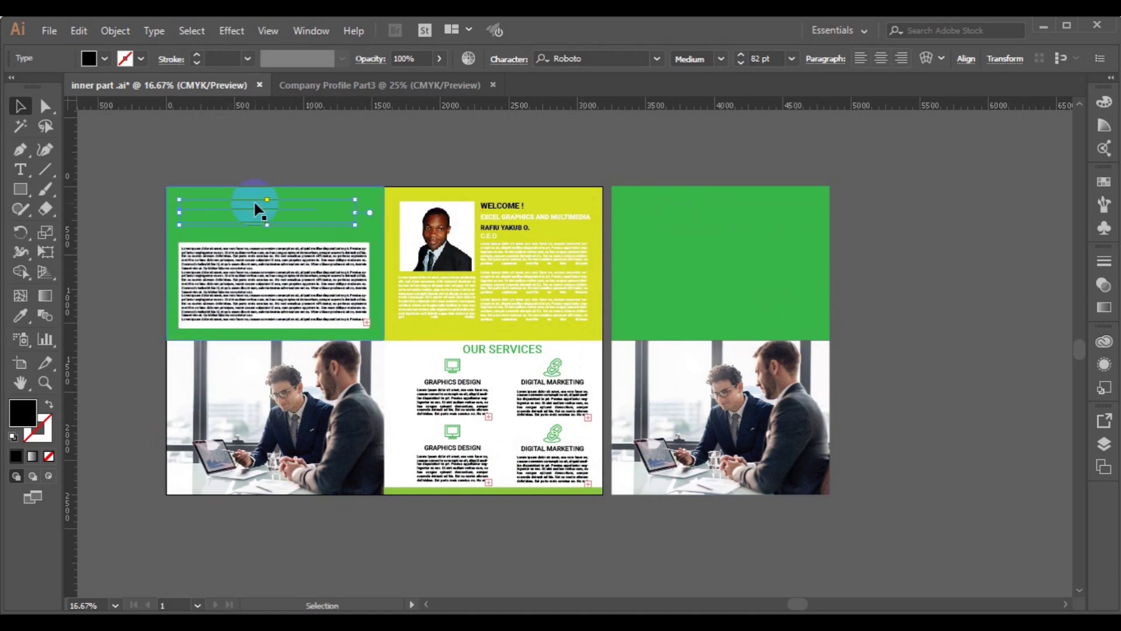
right_click(264, 214)
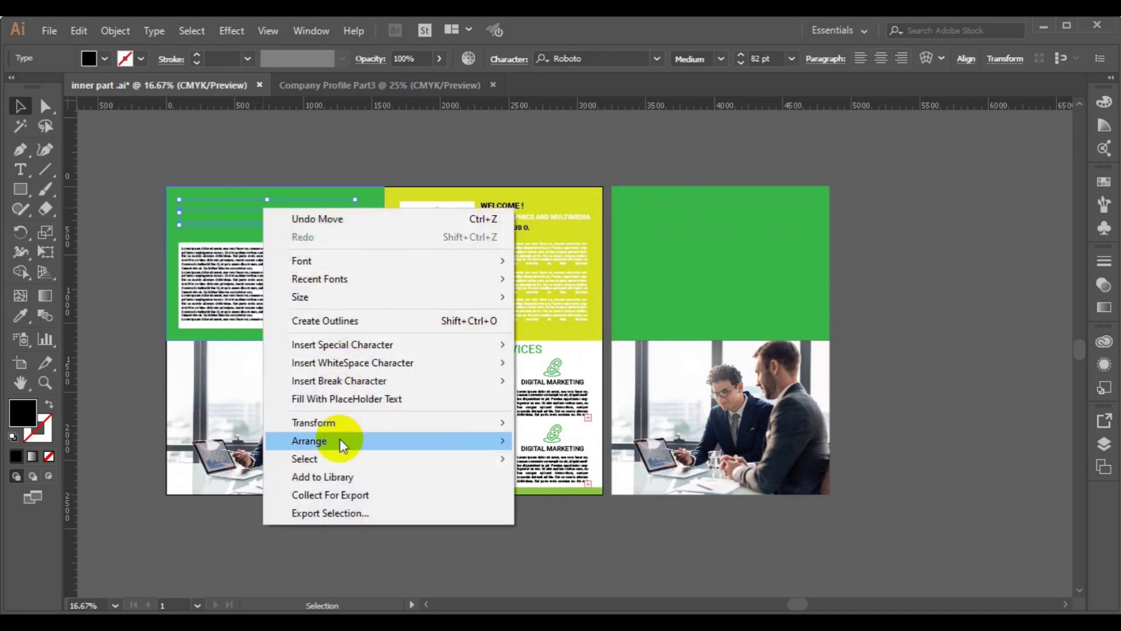
mouse_move(339, 440)
left_click(597, 444)
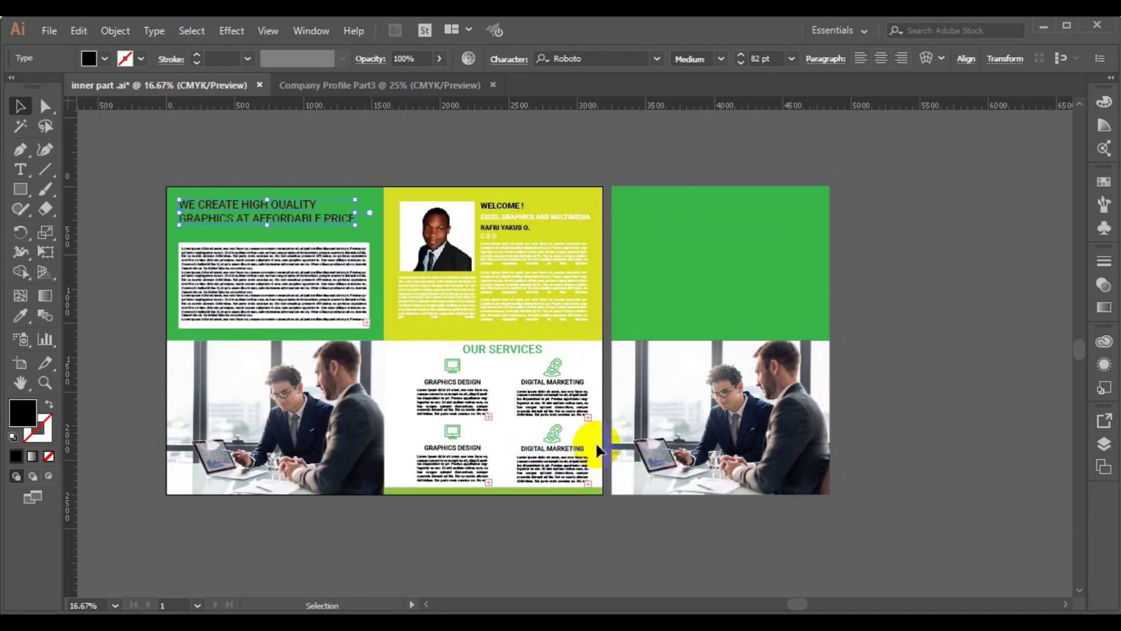
Step: Delete the leftover green rectangle and photo from the right page, then fit the spread to the window
left_click(782, 260)
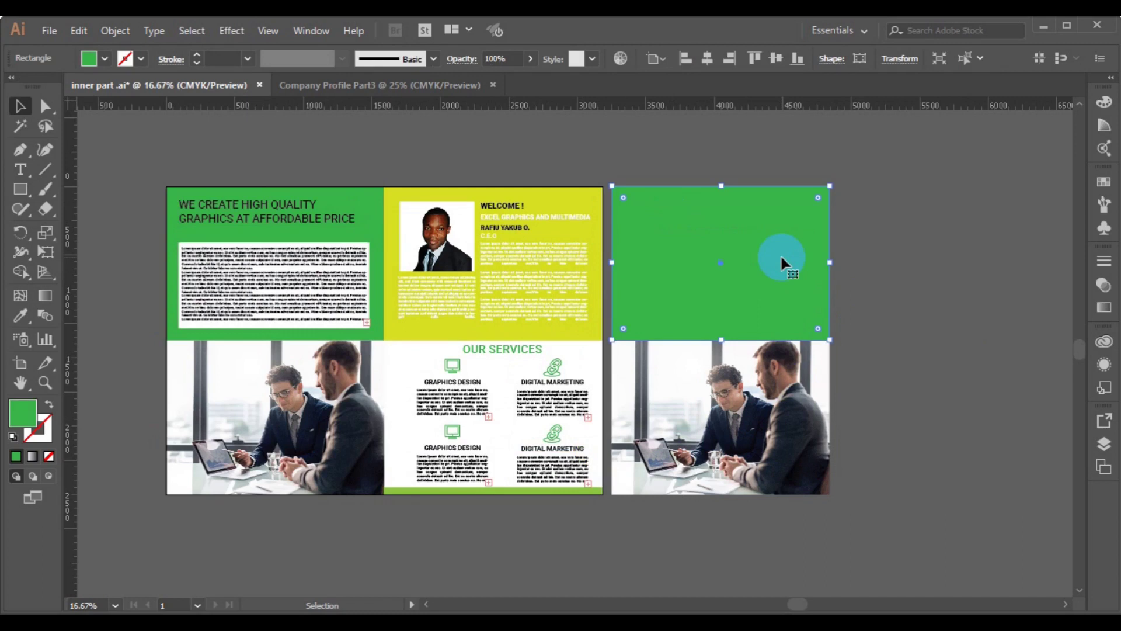
key("Delete")
left_click(741, 400)
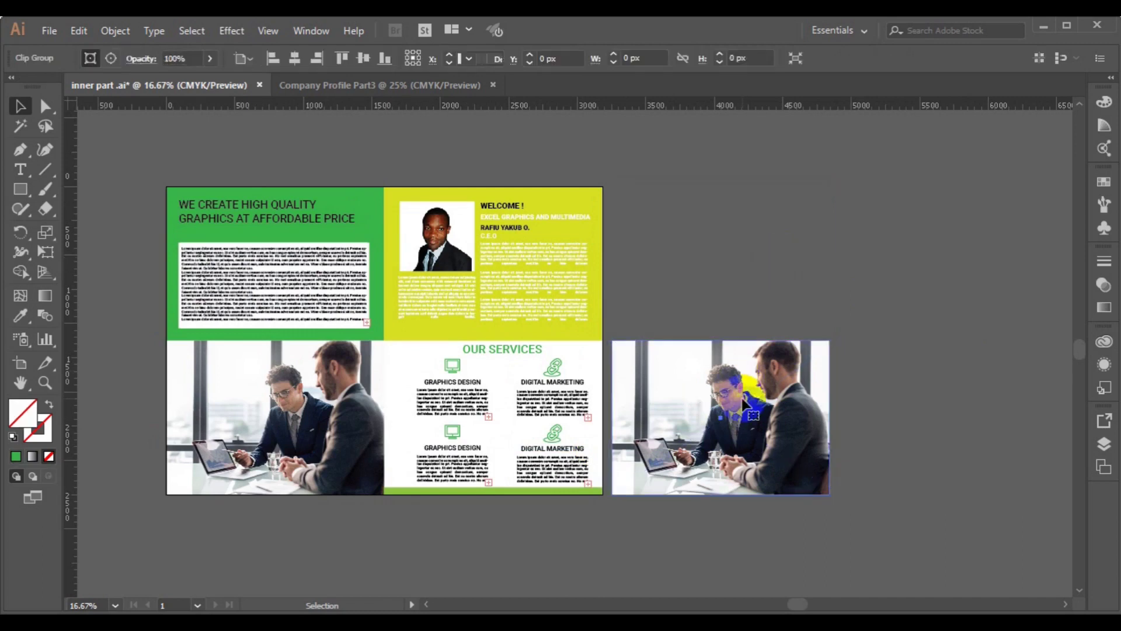
key("Delete")
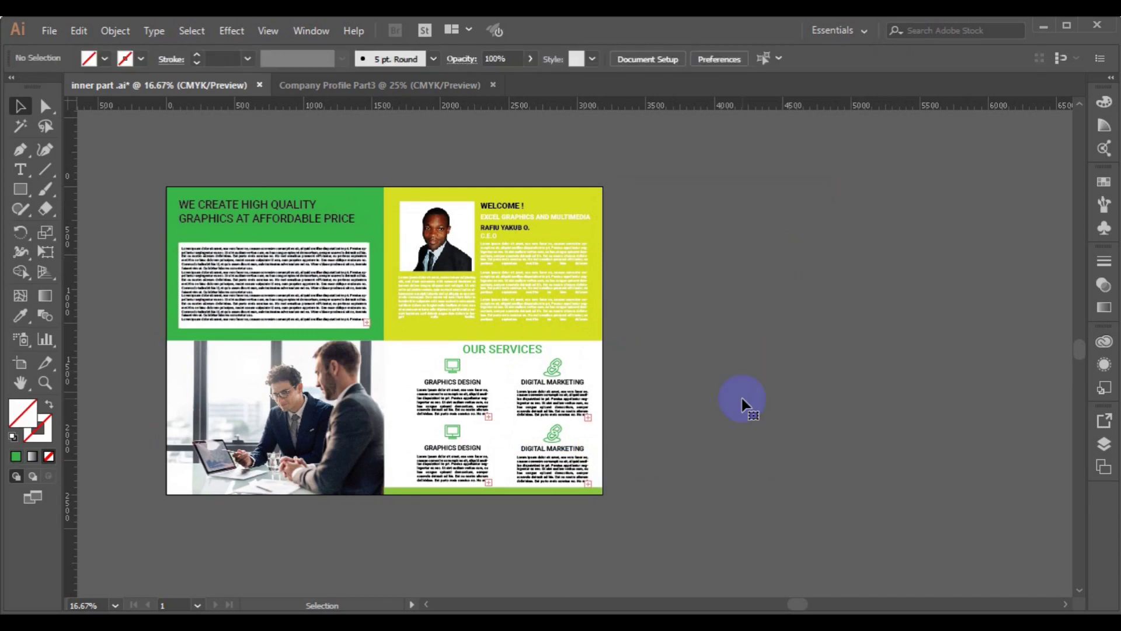
key("ctrl+0")
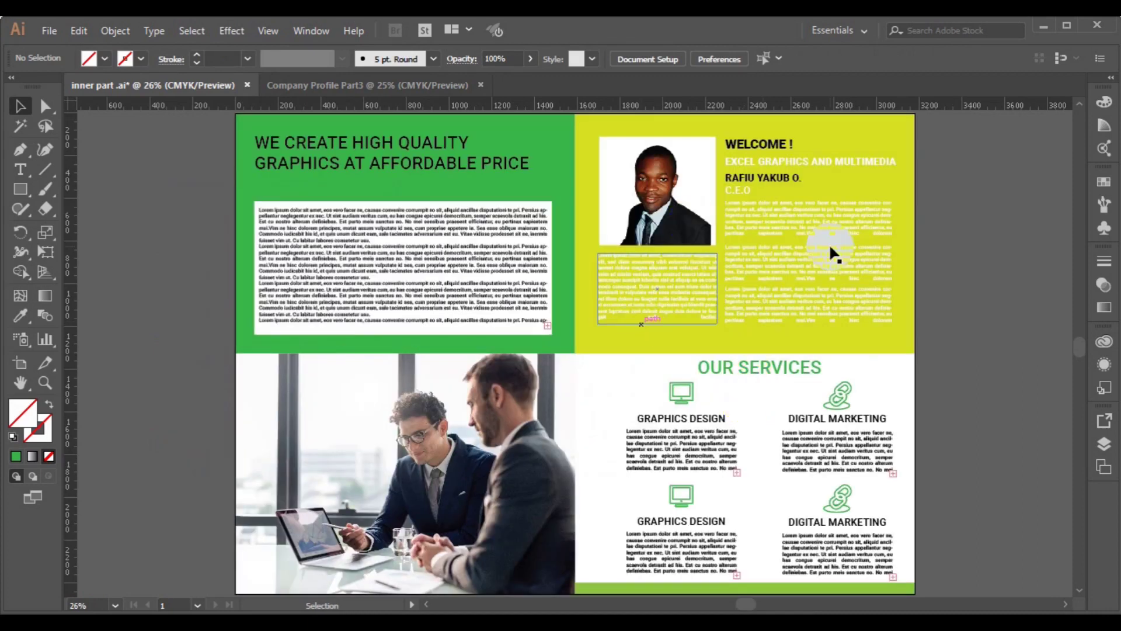
Step: Nudge the Our Services grid group slightly left within the white lower-right panel
left_click(1020, 447)
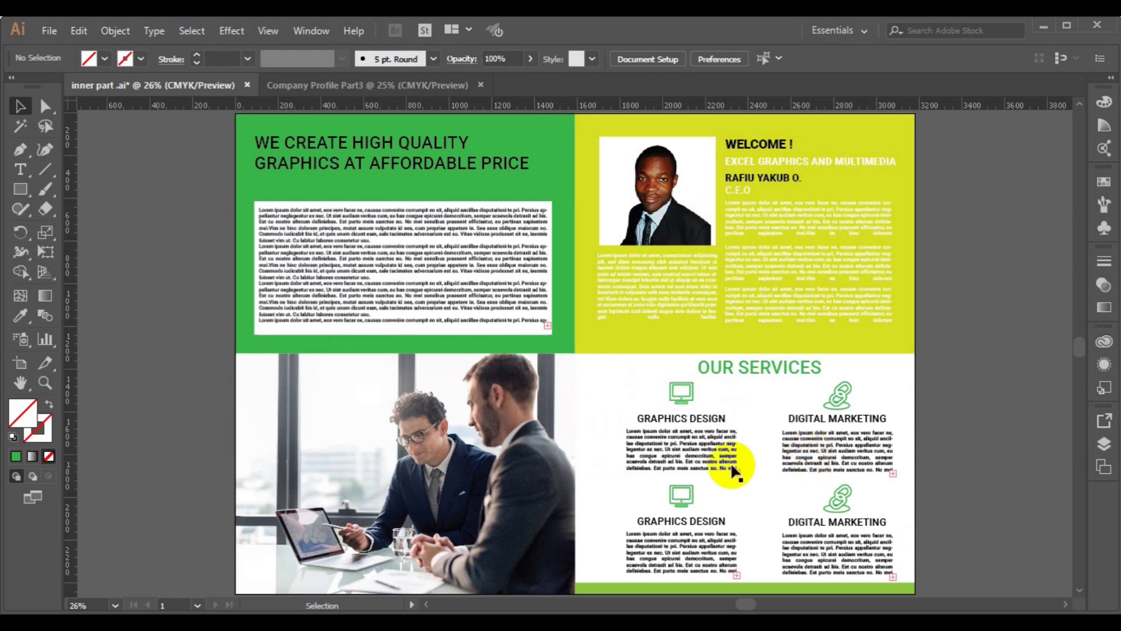
left_click(685, 464)
mouse_move(686, 466)
left_mouse_down()
mouse_move(674, 465)
mouse_move(683, 467)
left_mouse_up()
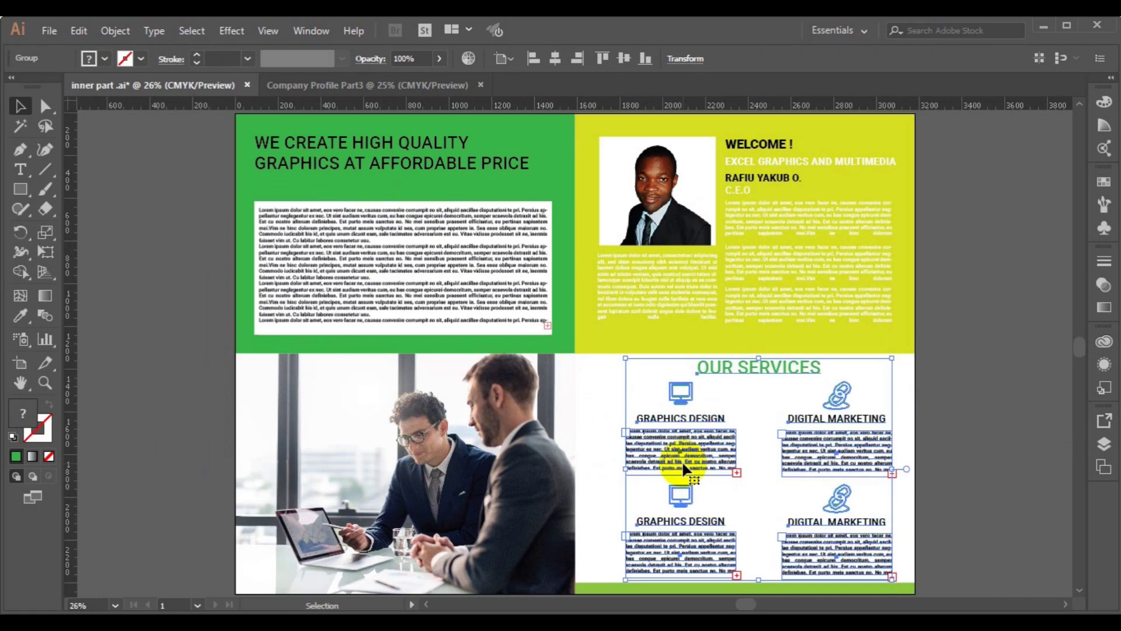